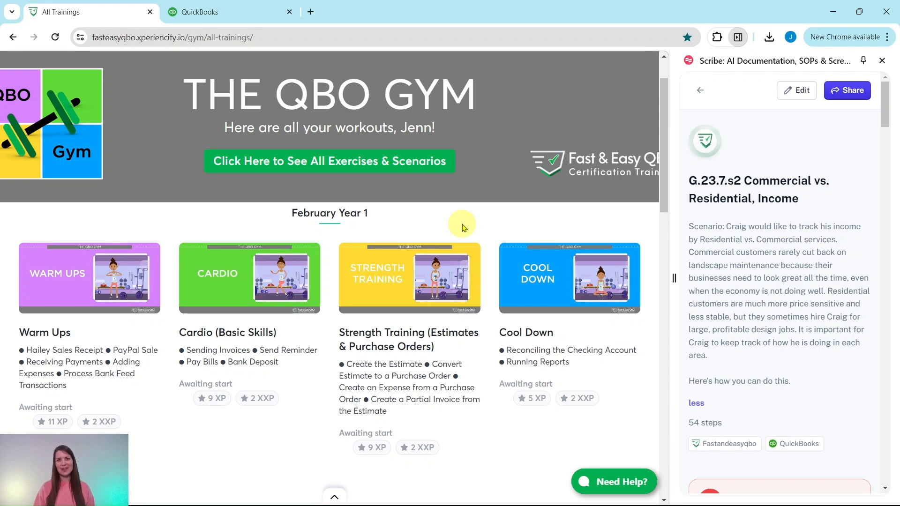
Open the July Year 1 Strength Training (Locations & Classes) workout from the list of trainings
{"action": "scroll", "coordinate": [462, 229], "scroll_direction": "down", "scroll_amount": 15}
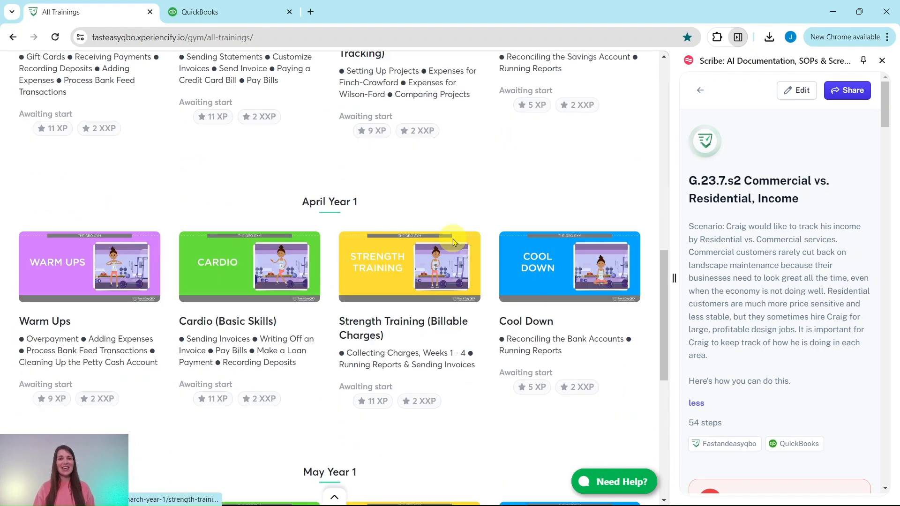
{"action": "scroll", "coordinate": [453, 242], "scroll_direction": "down", "scroll_amount": 12}
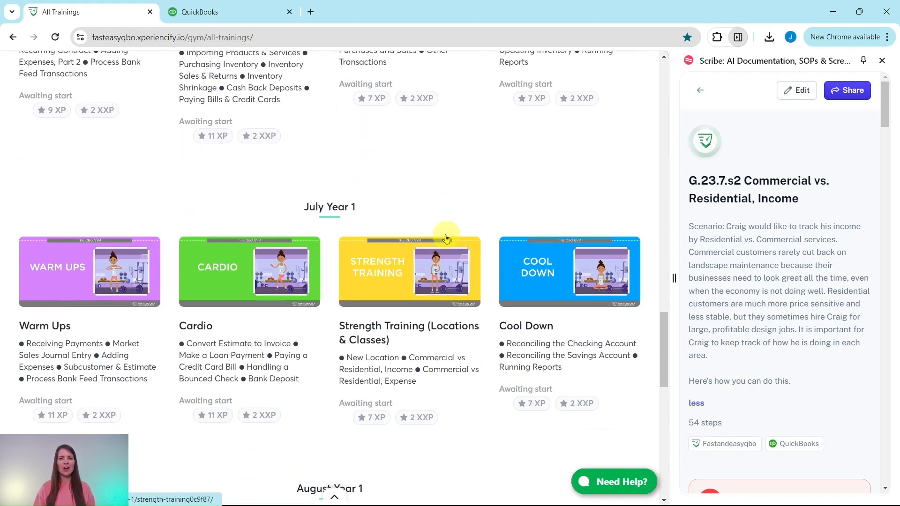
{"action": "scroll", "coordinate": [371, 223], "scroll_direction": "down", "scroll_amount": 2}
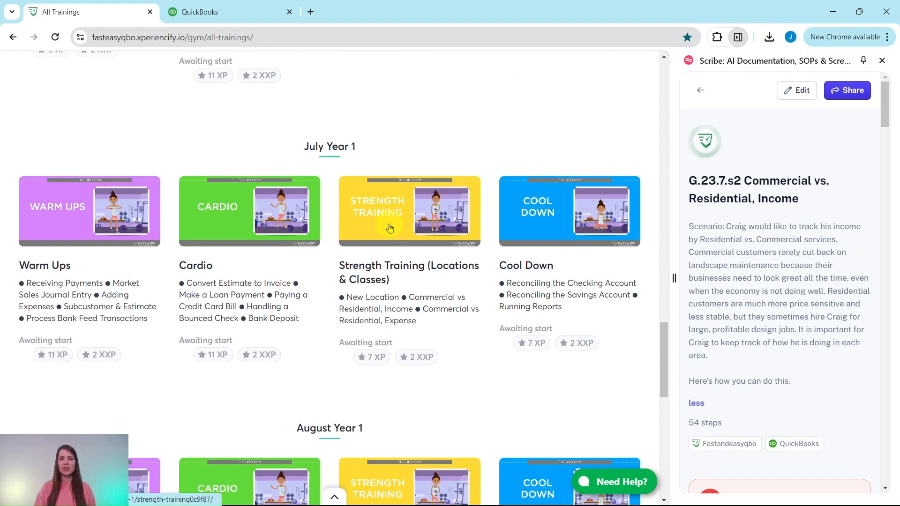
{"action": "left_click", "coordinate": [389, 228]}
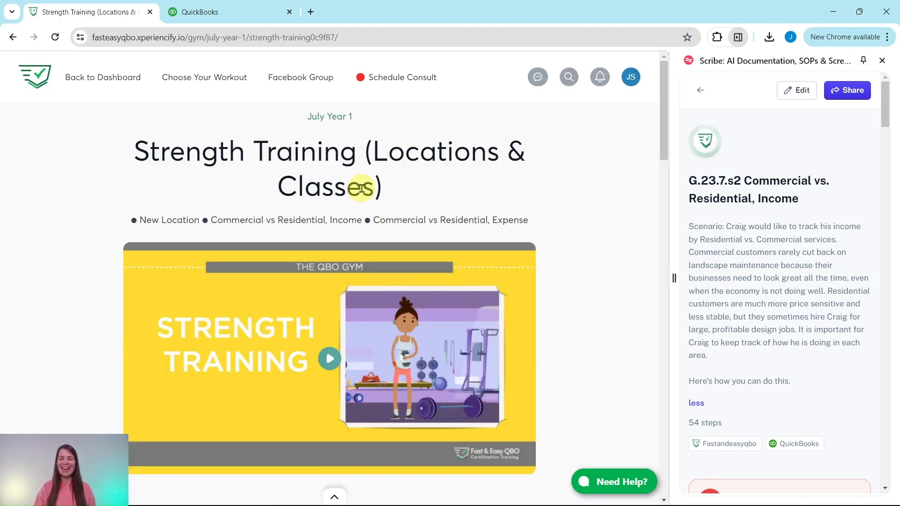
Look through the workout's quiz and hands-on practice sections and the introduction of the G.23.7.s2 Commercial vs. Residential, Income guide
{"action": "scroll", "coordinate": [361, 189], "scroll_direction": "down", "scroll_amount": 2}
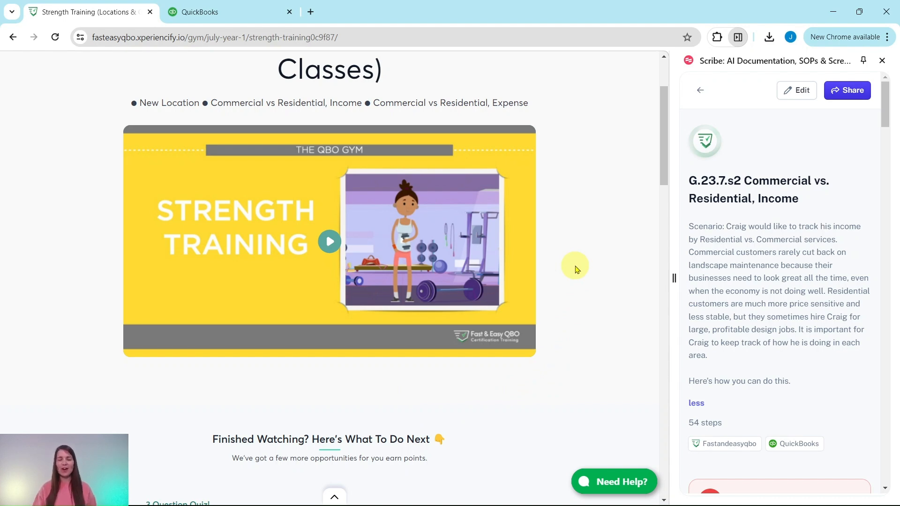
{"action": "scroll", "coordinate": [575, 269], "scroll_direction": "down", "scroll_amount": 7}
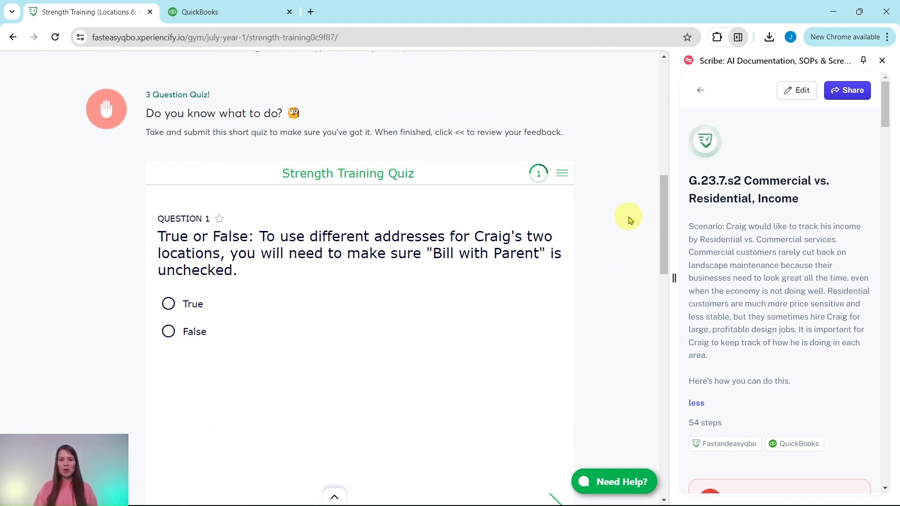
{"action": "scroll", "coordinate": [618, 234], "scroll_direction": "down", "scroll_amount": 9}
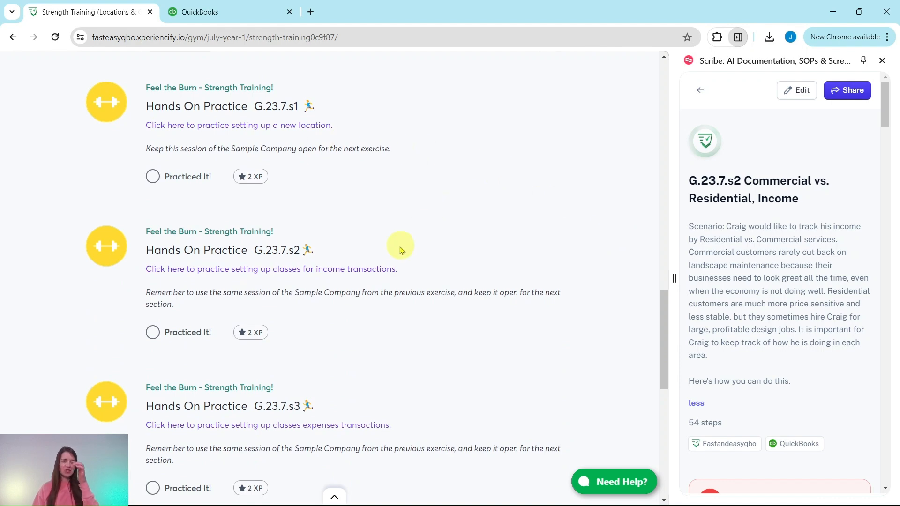
{"action": "scroll", "coordinate": [376, 408], "scroll_direction": "down", "scroll_amount": 2}
{"action": "scroll", "coordinate": [376, 390], "scroll_direction": "down", "scroll_amount": 2}
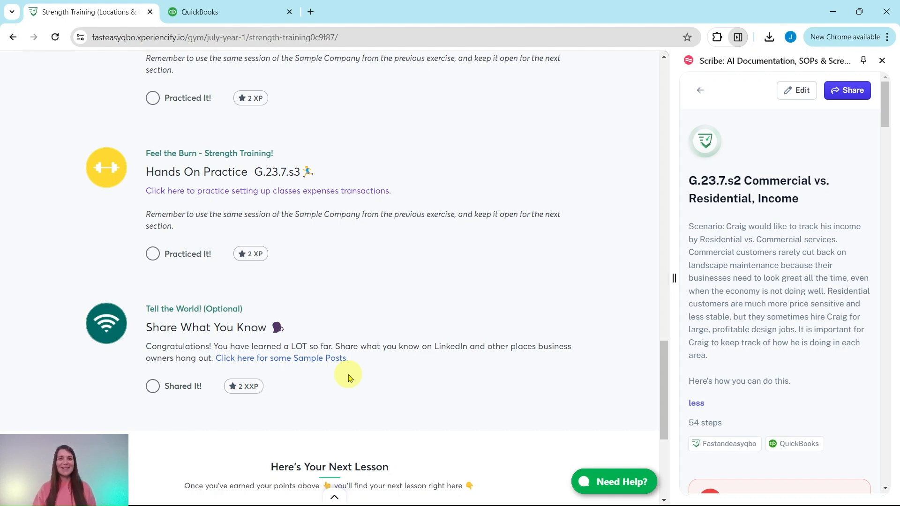
{"action": "scroll", "coordinate": [348, 370], "scroll_direction": "up", "scroll_amount": 5}
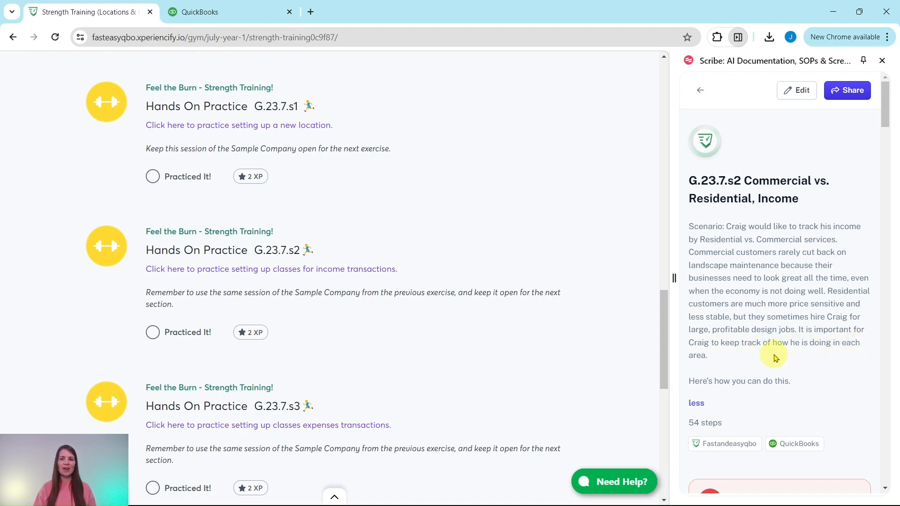
{"action": "scroll", "coordinate": [774, 359], "scroll_direction": "down", "scroll_amount": 6}
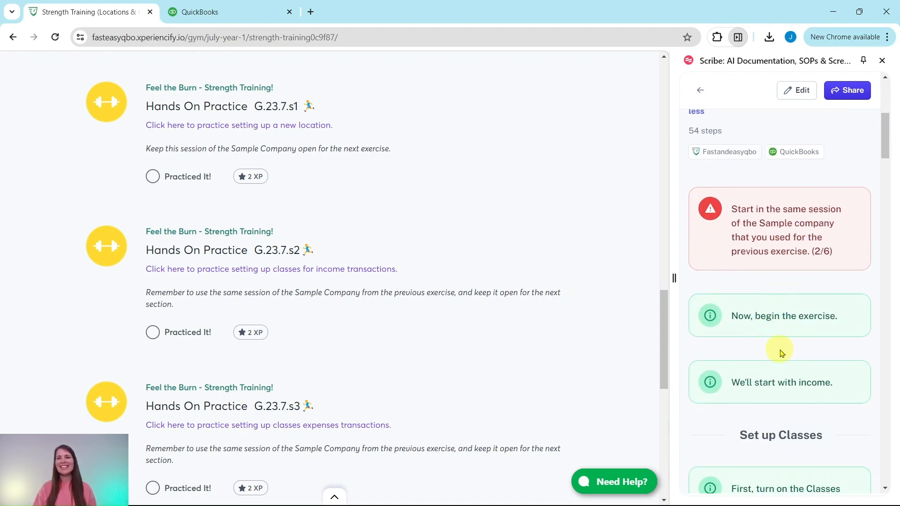
{"action": "scroll", "coordinate": [782, 353], "scroll_direction": "up", "scroll_amount": 1}
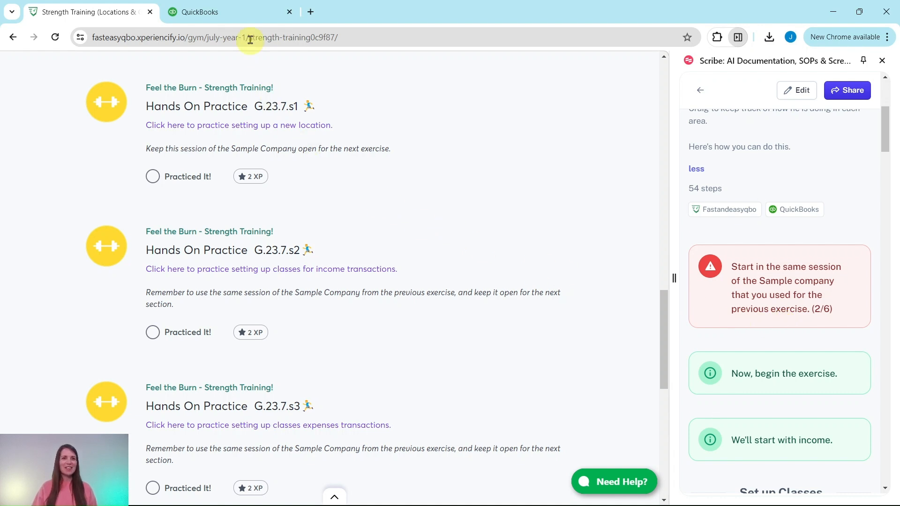
Switch to the QuickBooks sample company and open the Advanced section of its account settings
{"action": "left_click", "coordinate": [252, 13]}
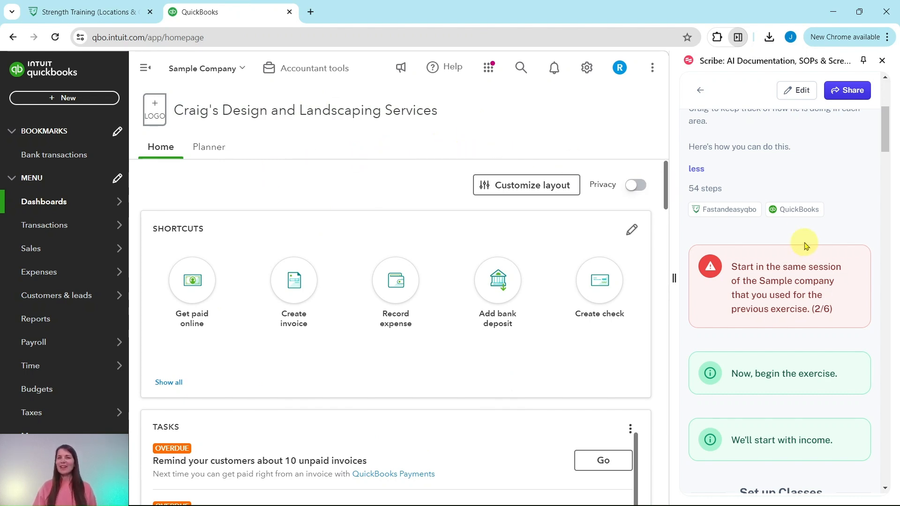
{"action": "scroll", "coordinate": [805, 246], "scroll_direction": "down", "scroll_amount": 4}
{"action": "scroll", "coordinate": [804, 246], "scroll_direction": "down", "scroll_amount": 1}
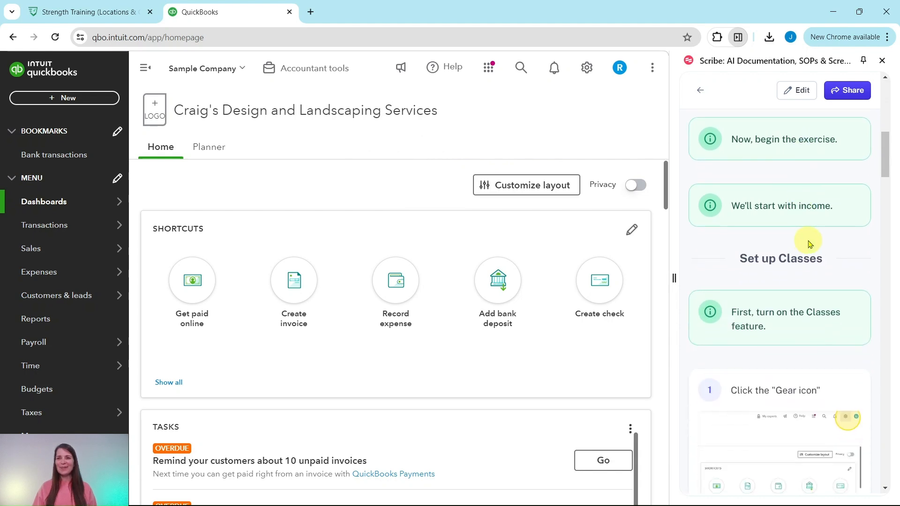
{"action": "scroll", "coordinate": [801, 229], "scroll_direction": "down", "scroll_amount": 2}
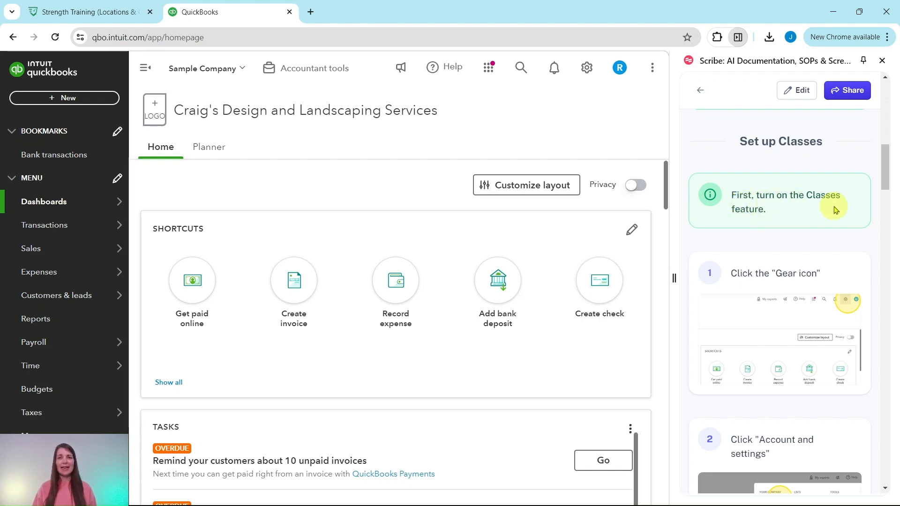
{"action": "scroll", "coordinate": [764, 210], "scroll_direction": "down", "scroll_amount": 1}
{"action": "scroll", "coordinate": [765, 210], "scroll_direction": "down", "scroll_amount": 2}
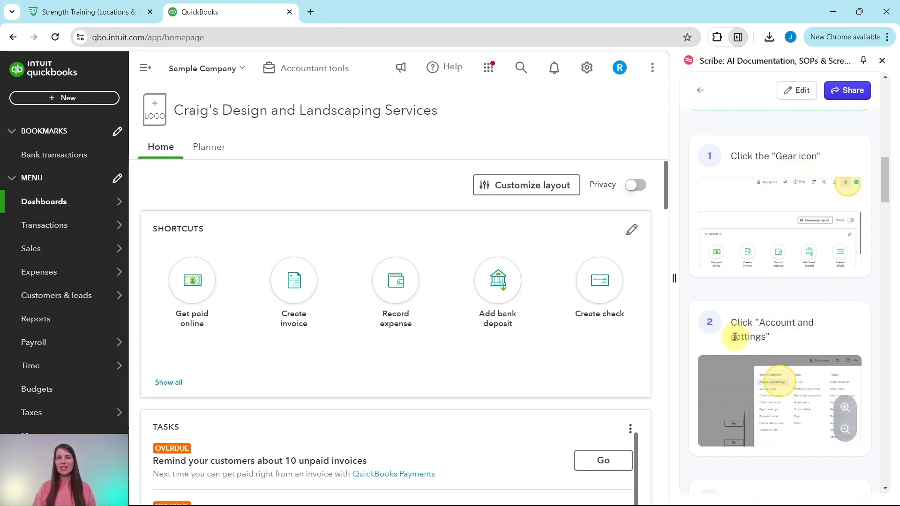
{"action": "left_click", "coordinate": [585, 73]}
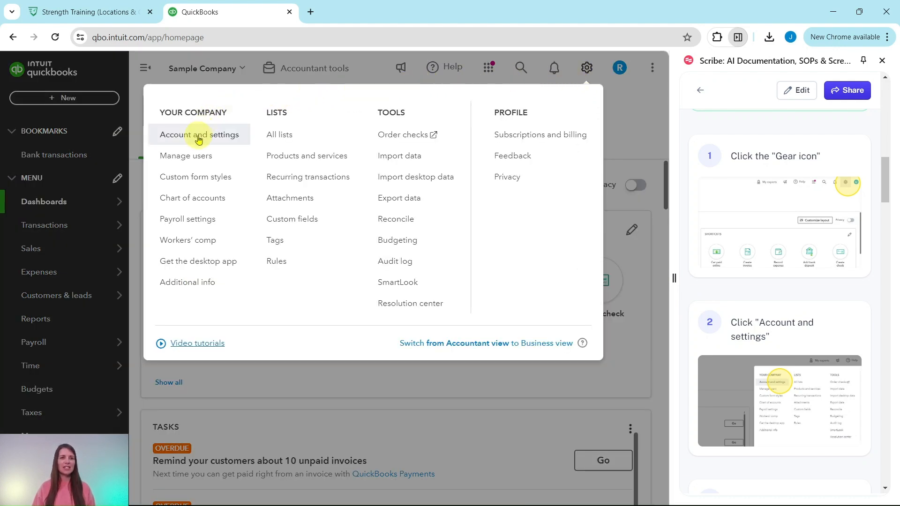
{"action": "left_click", "coordinate": [174, 134]}
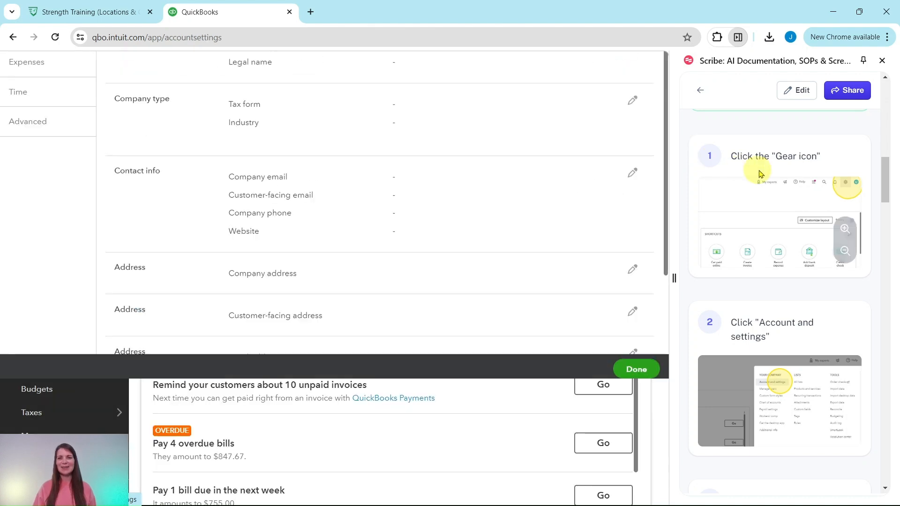
{"action": "scroll", "coordinate": [753, 171], "scroll_direction": "down", "scroll_amount": 5}
{"action": "scroll", "coordinate": [771, 174], "scroll_direction": "down", "scroll_amount": 1}
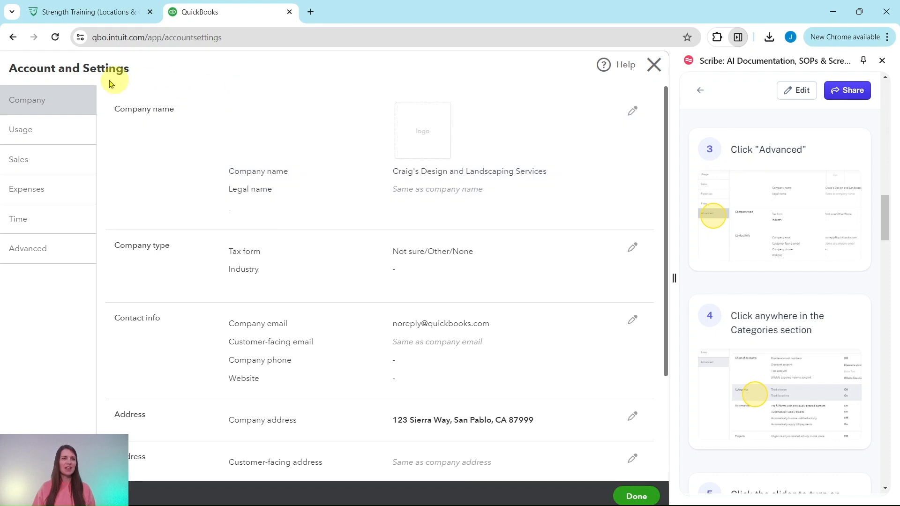
{"action": "left_click", "coordinate": [26, 253]}
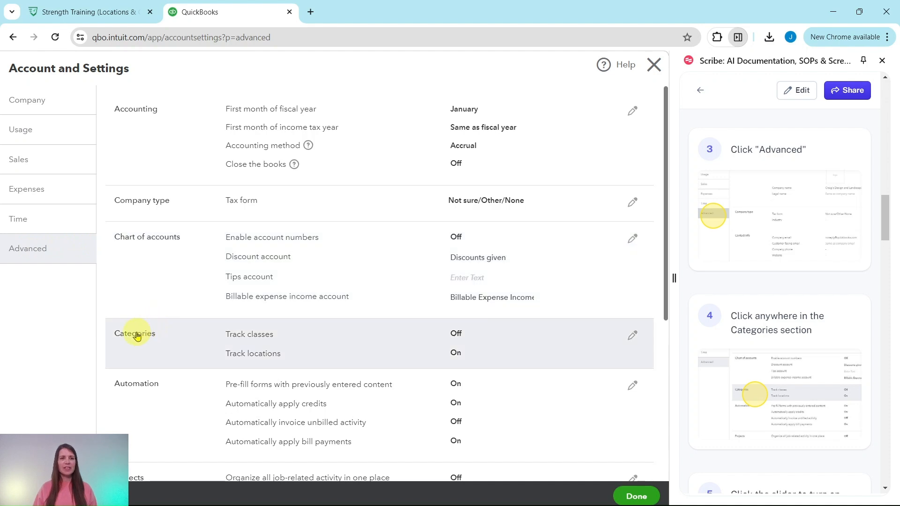
Open the Categories settings for editing and turn on Track classes
{"action": "left_click", "coordinate": [180, 347]}
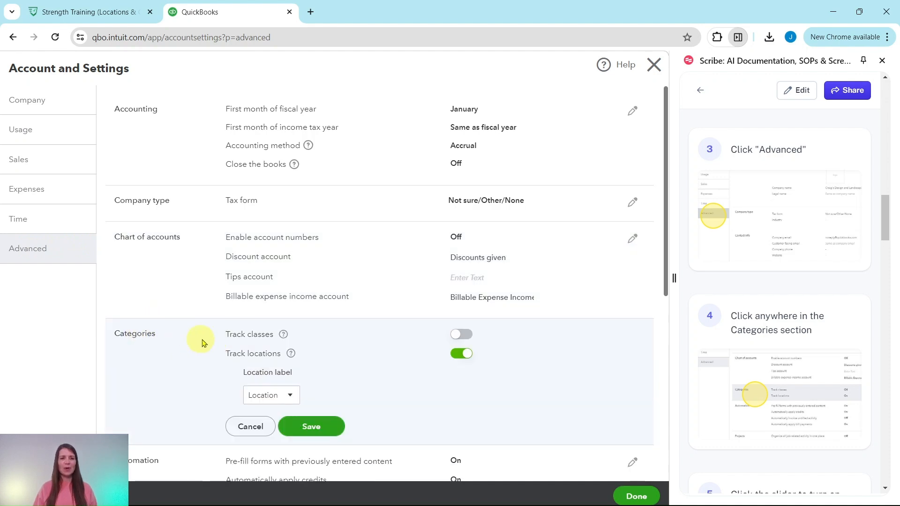
{"action": "scroll", "coordinate": [543, 351], "scroll_direction": "down", "scroll_amount": 1}
{"action": "scroll", "coordinate": [543, 350], "scroll_direction": "down", "scroll_amount": 2}
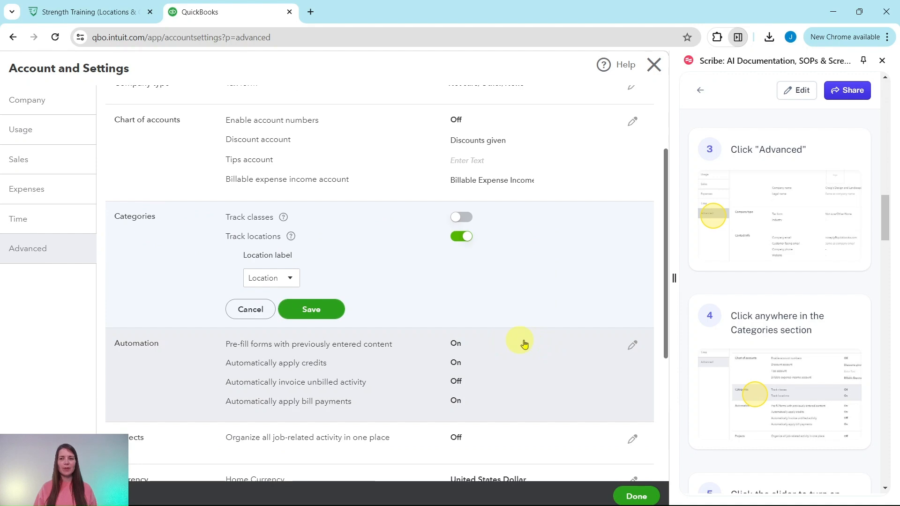
{"action": "scroll", "coordinate": [743, 336], "scroll_direction": "down", "scroll_amount": 5}
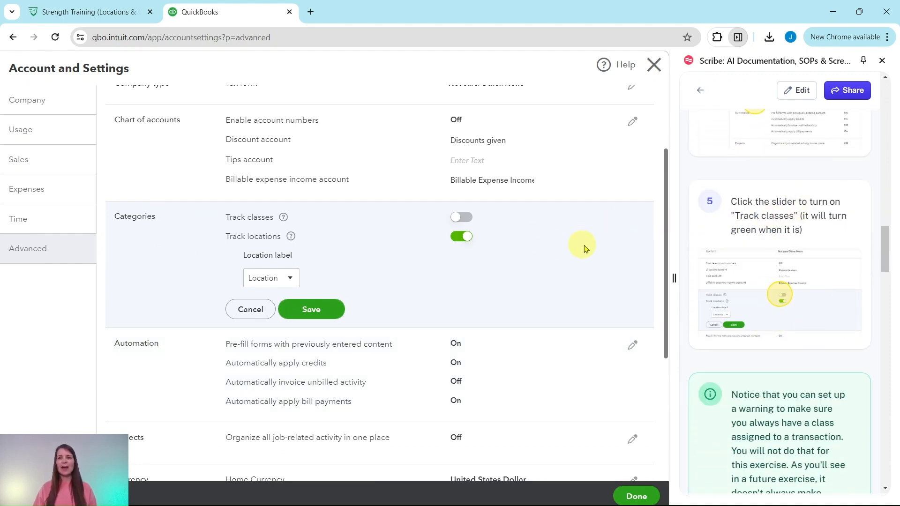
{"action": "scroll", "coordinate": [769, 293], "scroll_direction": "down", "scroll_amount": 1}
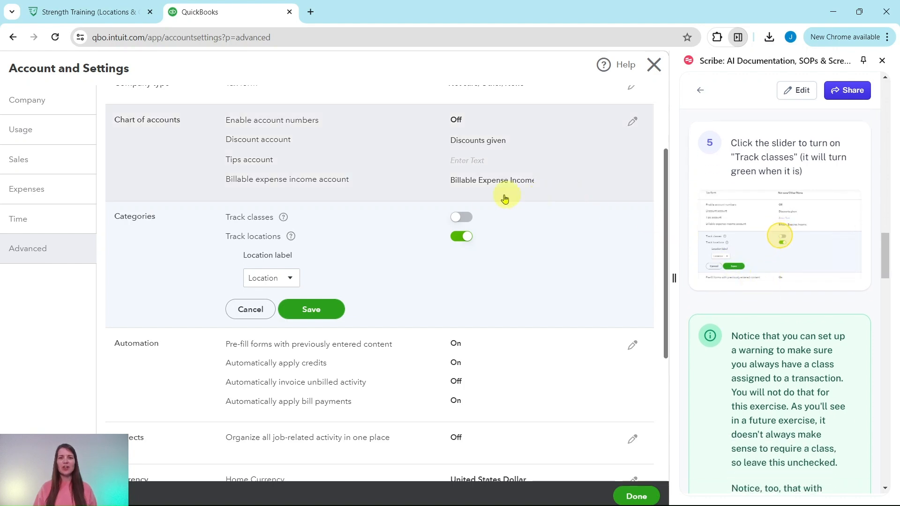
{"action": "left_click", "coordinate": [461, 218]}
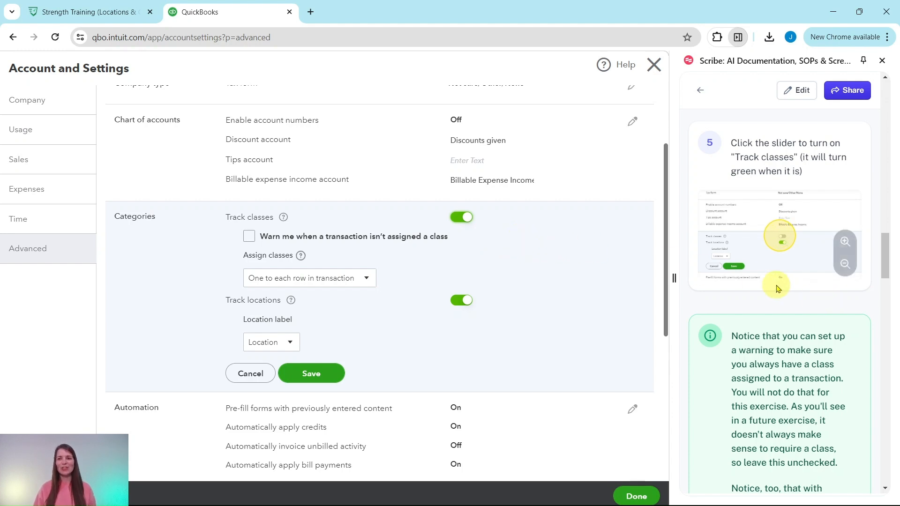
Read the guide's notes on class options, save the Categories settings and close the account settings
{"action": "scroll", "coordinate": [776, 284], "scroll_direction": "down", "scroll_amount": 3}
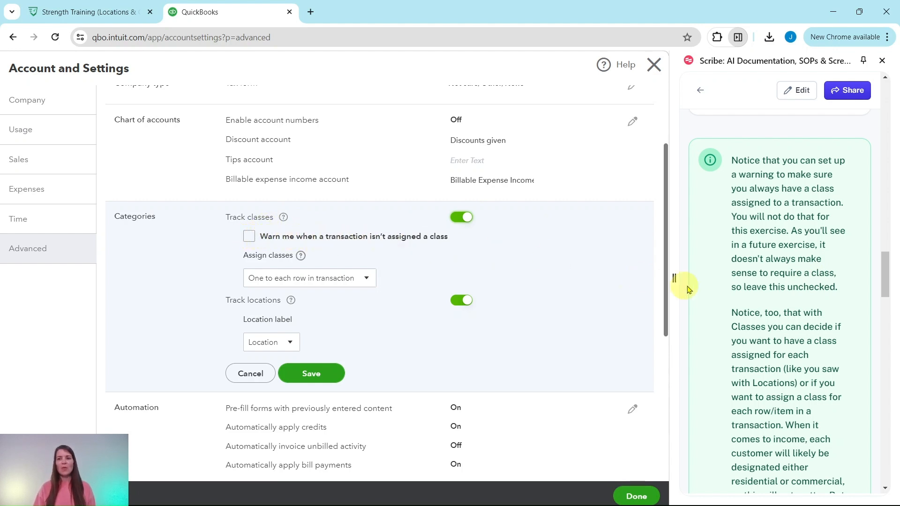
{"action": "scroll", "coordinate": [778, 295], "scroll_direction": "down", "scroll_amount": 4}
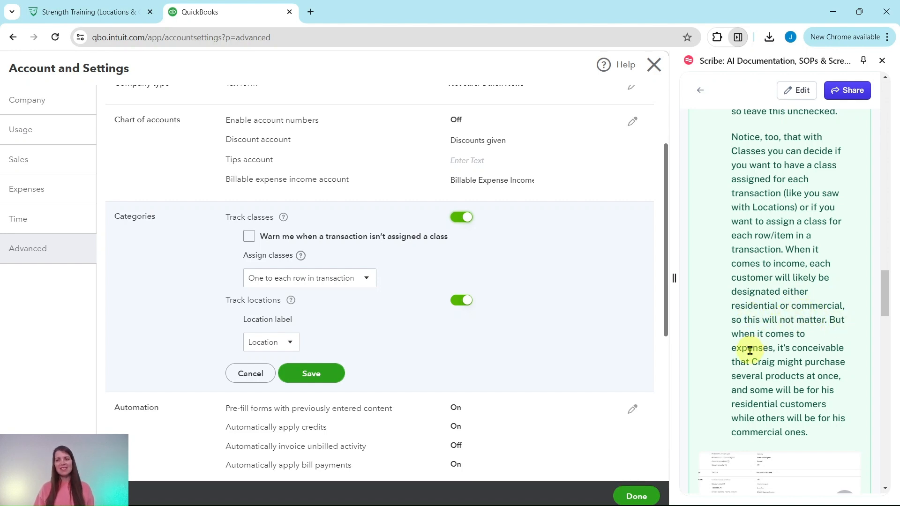
{"action": "scroll", "coordinate": [802, 340], "scroll_direction": "down", "scroll_amount": 1}
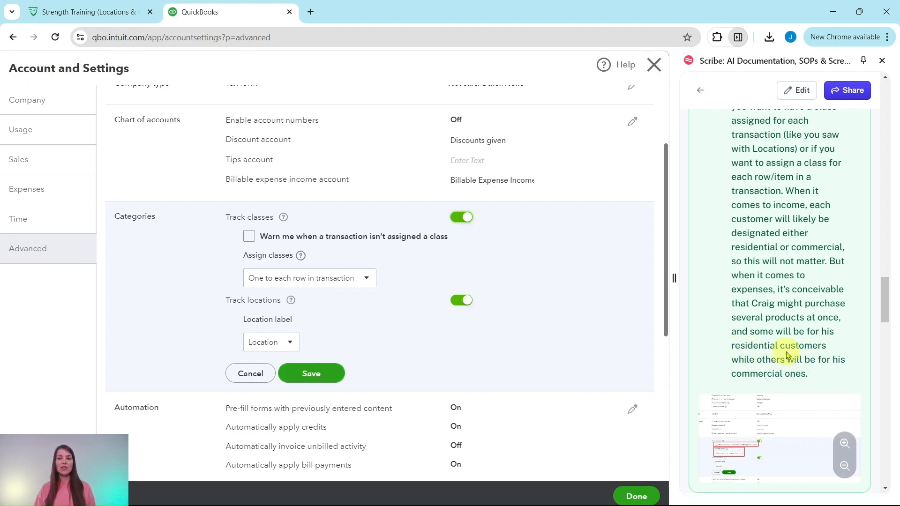
{"action": "scroll", "coordinate": [787, 357], "scroll_direction": "down", "scroll_amount": 5}
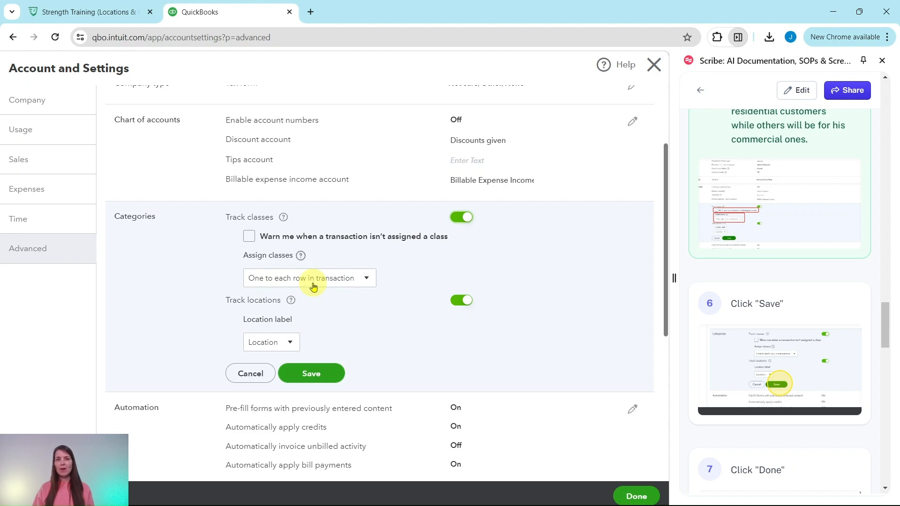
{"action": "left_click", "coordinate": [311, 375]}
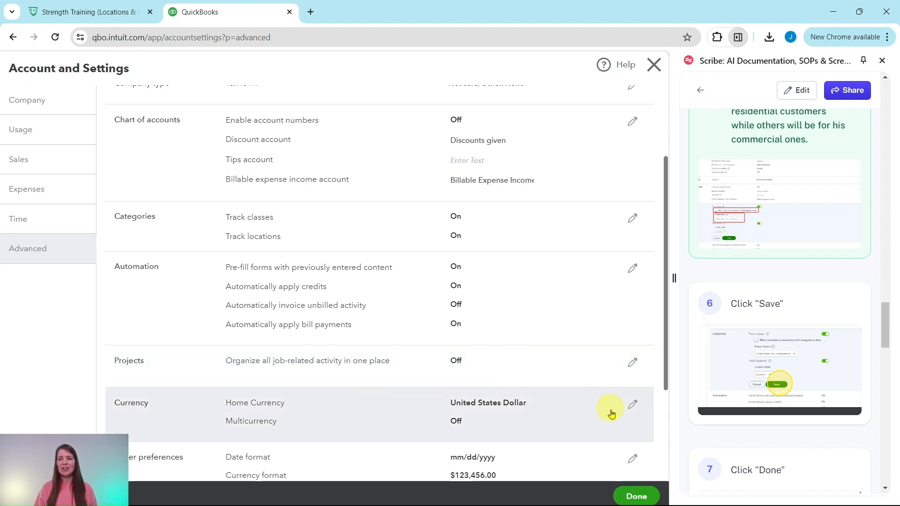
{"action": "left_click", "coordinate": [637, 496]}
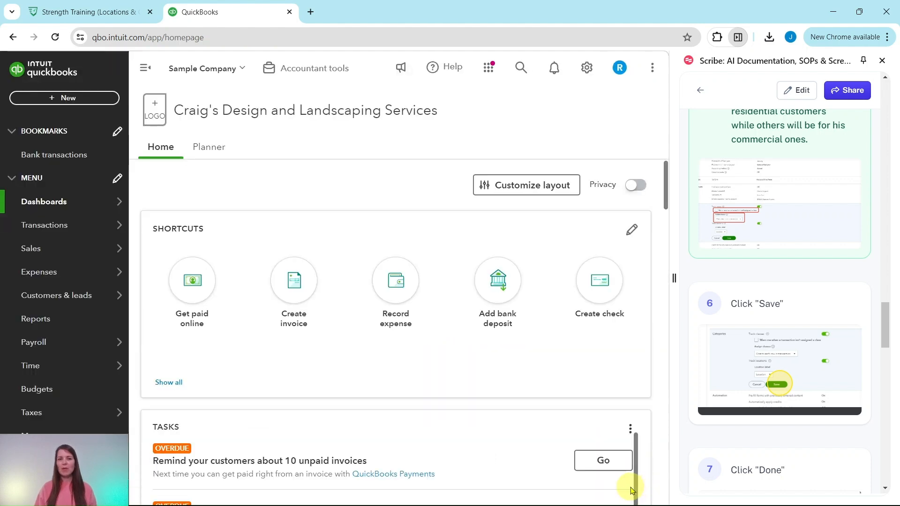
Open the company's All lists page and find the guide's instructions for adding classes
{"action": "scroll", "coordinate": [778, 254], "scroll_direction": "down", "scroll_amount": 3}
{"action": "scroll", "coordinate": [784, 246], "scroll_direction": "down", "scroll_amount": 5}
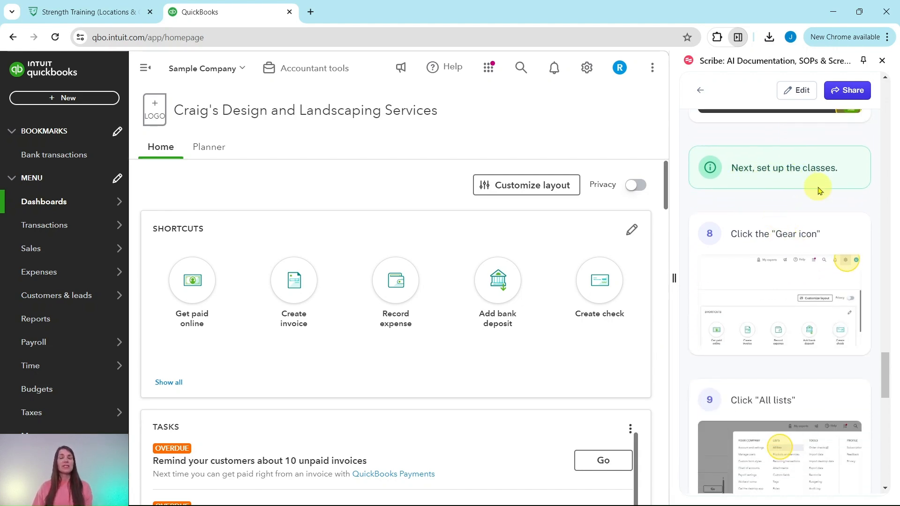
{"action": "scroll", "coordinate": [808, 196], "scroll_direction": "down", "scroll_amount": 1}
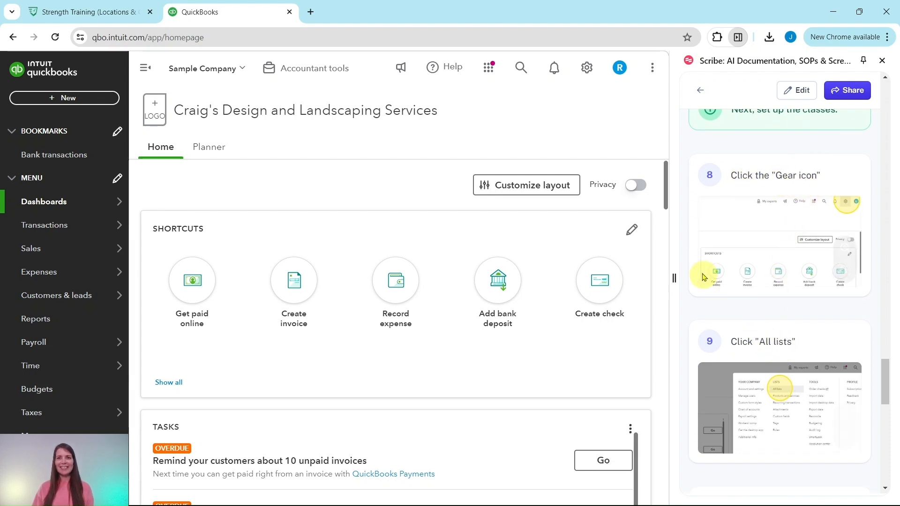
{"action": "left_click", "coordinate": [585, 71]}
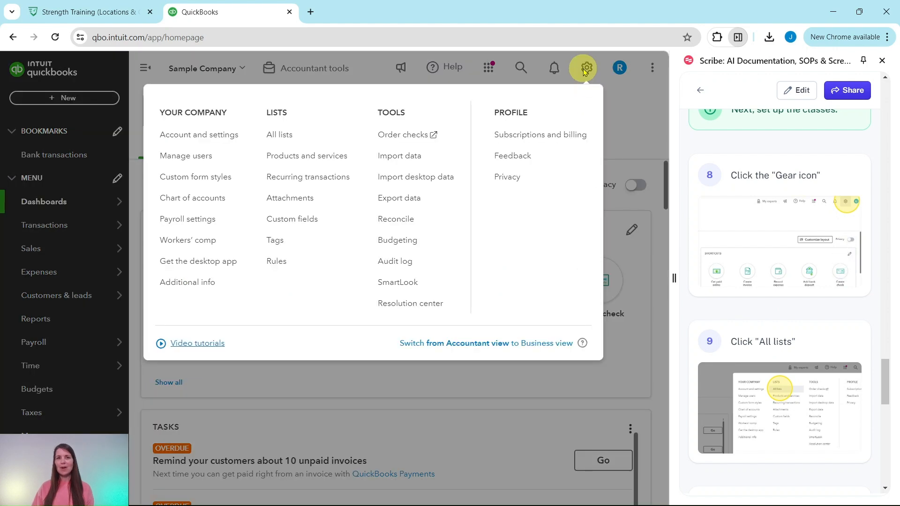
{"action": "left_click", "coordinate": [278, 136]}
{"action": "scroll", "coordinate": [802, 258], "scroll_direction": "down", "scroll_amount": 5}
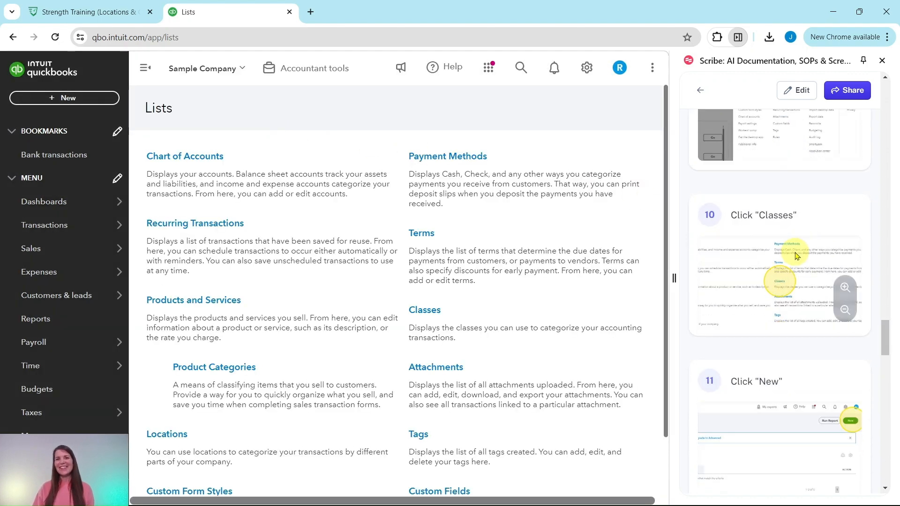
{"action": "scroll", "coordinate": [796, 255], "scroll_direction": "down", "scroll_amount": 2}
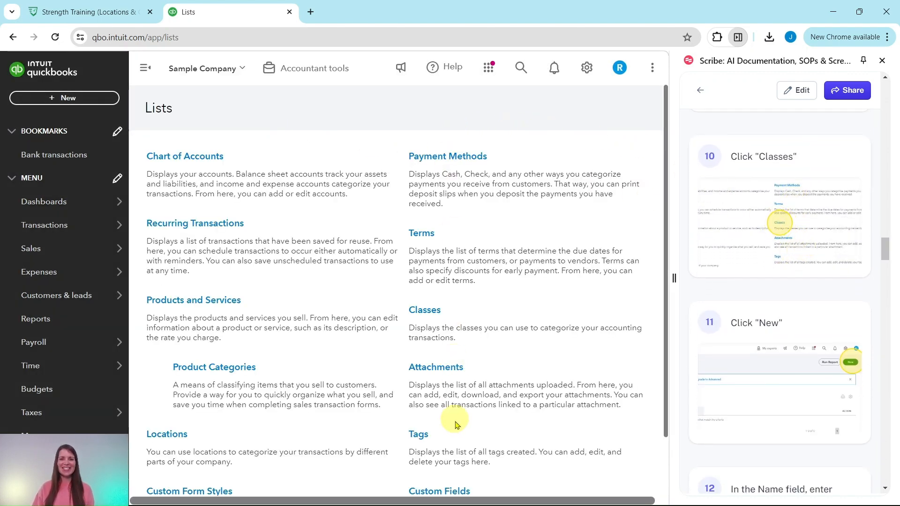
Open the Classes list and add a class named Commercial that is not a sub-class
{"action": "left_click", "coordinate": [426, 312]}
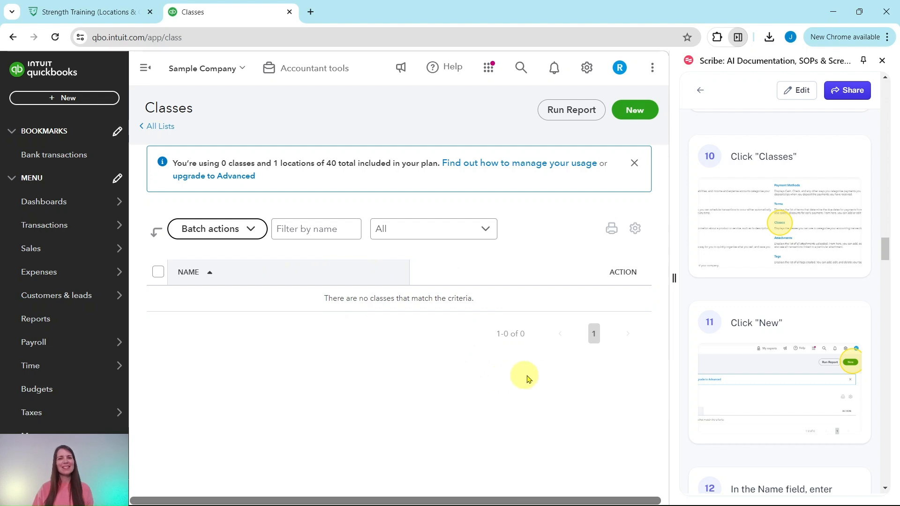
{"action": "scroll", "coordinate": [778, 291], "scroll_direction": "down", "scroll_amount": 4}
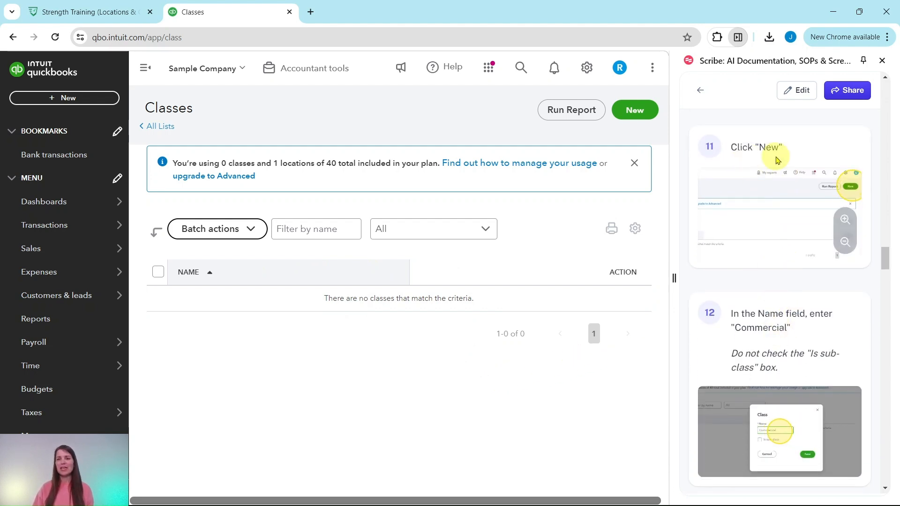
{"action": "left_click", "coordinate": [633, 115]}
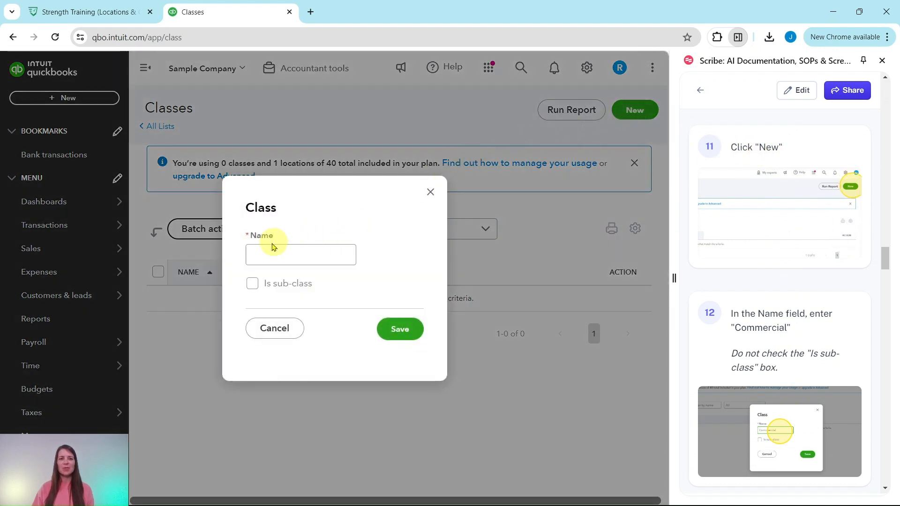
{"action": "left_click", "coordinate": [345, 252]}
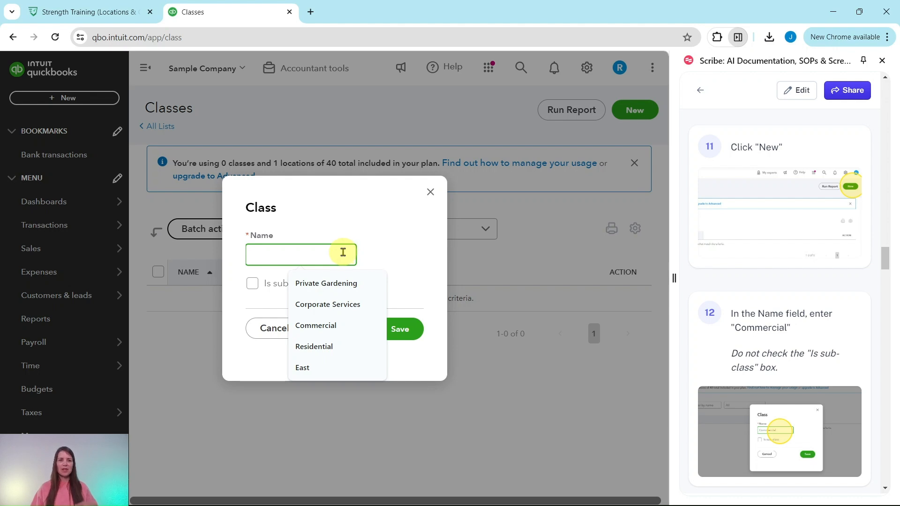
{"action": "type", "text": "Comm"}
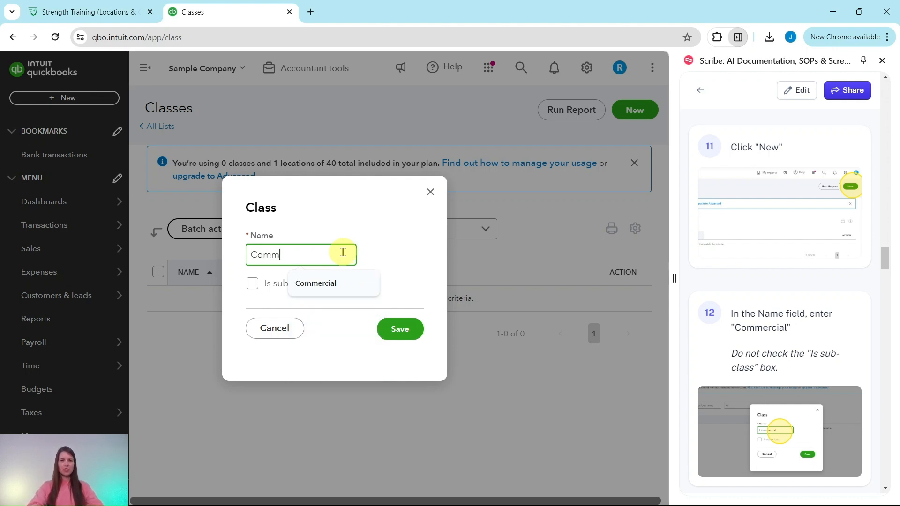
{"action": "type", "text": "ercial"}
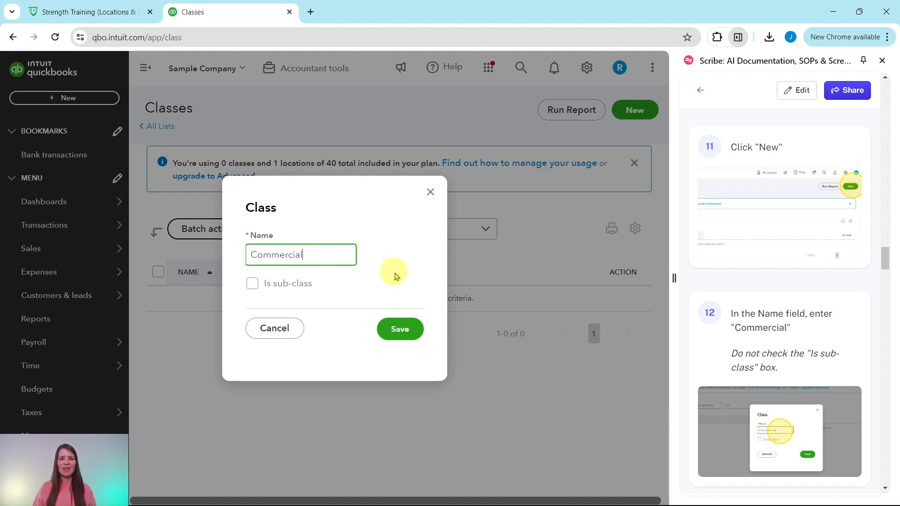
{"action": "left_click", "coordinate": [399, 333]}
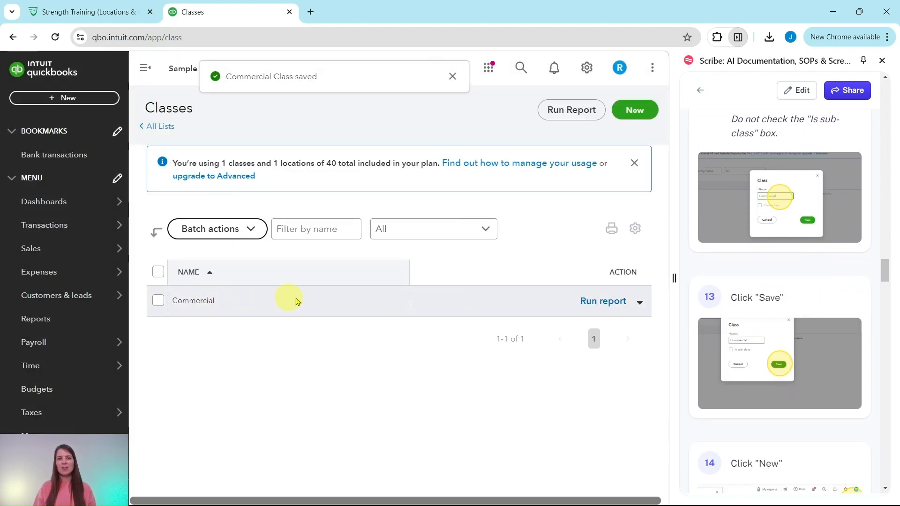
Add a second class named Residential, leaving it as a top-level class, and save it
{"action": "scroll", "coordinate": [800, 298], "scroll_direction": "down", "scroll_amount": 6}
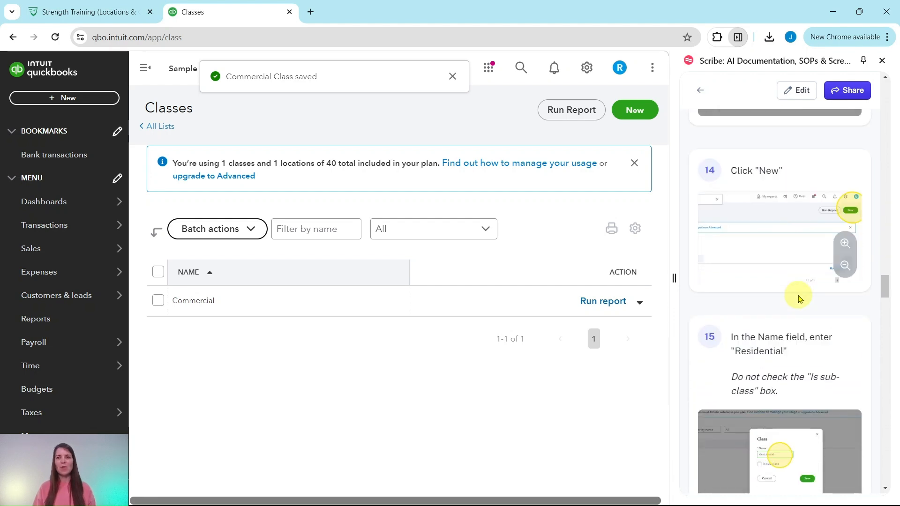
{"action": "left_click", "coordinate": [633, 112]}
{"action": "left_click", "coordinate": [312, 255]}
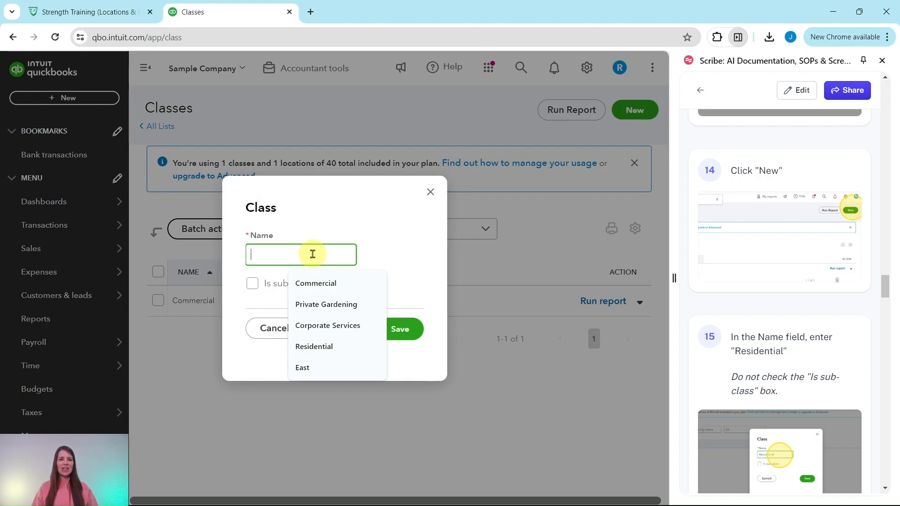
{"action": "type", "text": "Residential"}
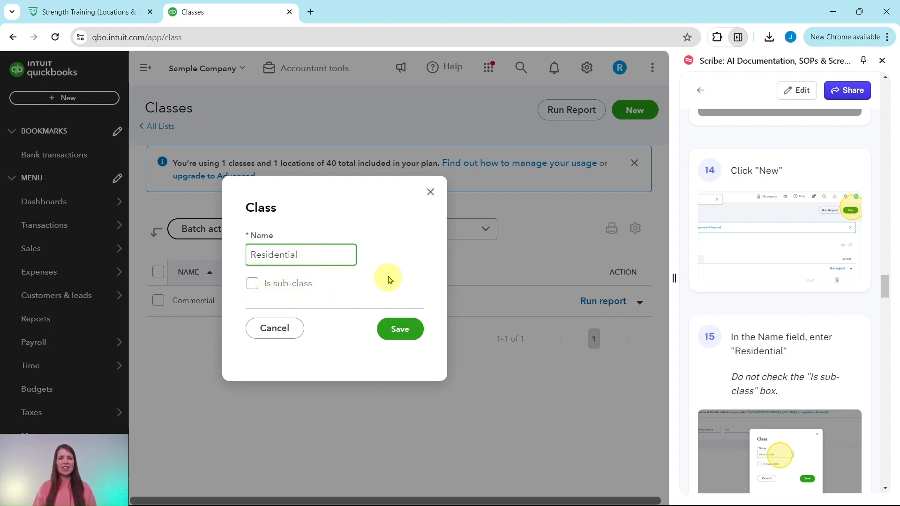
{"action": "left_click", "coordinate": [399, 328]}
Read the guide's Reclassify Transactions note and open the accountant tool for reclassifying transactions
{"action": "scroll", "coordinate": [781, 320], "scroll_direction": "down", "scroll_amount": 8}
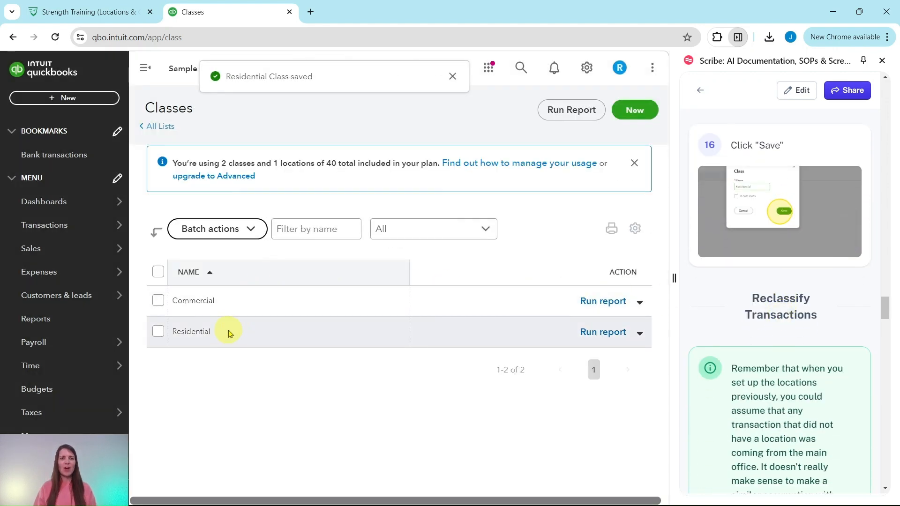
{"action": "scroll", "coordinate": [769, 182], "scroll_direction": "down", "scroll_amount": 4}
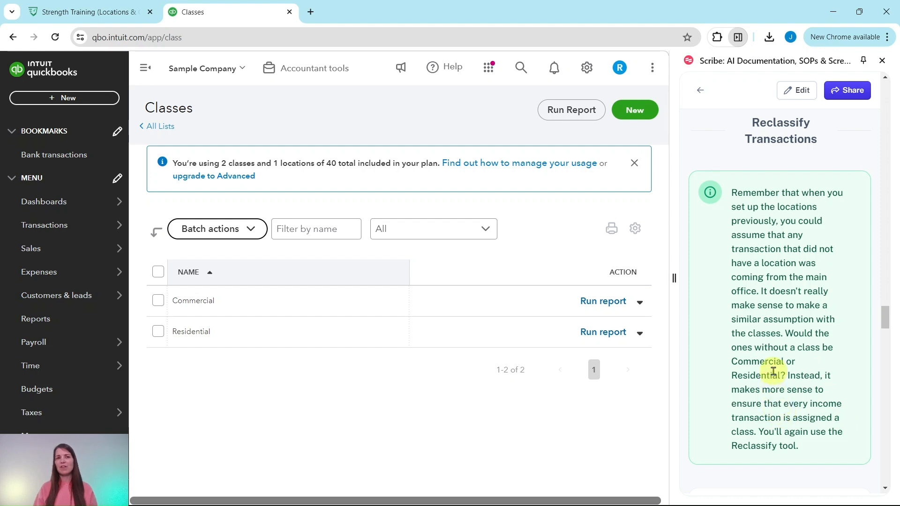
{"action": "scroll", "coordinate": [773, 368], "scroll_direction": "down", "scroll_amount": 7}
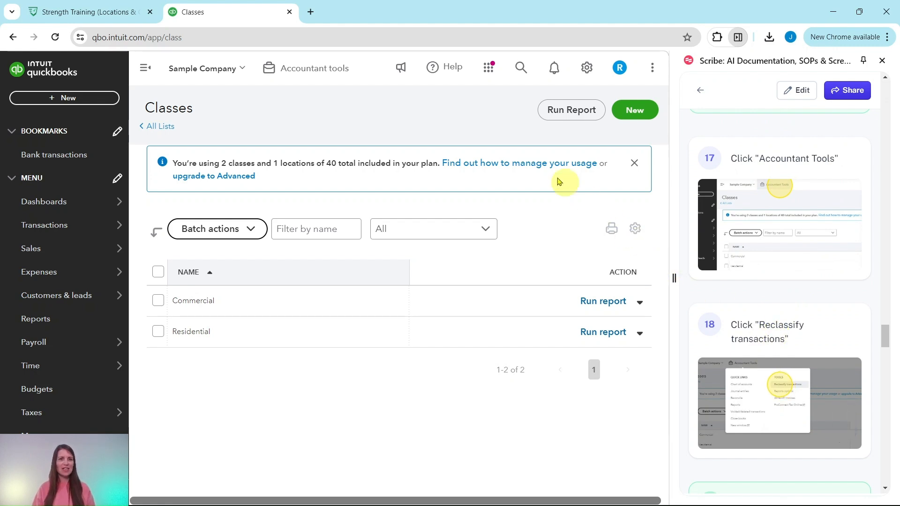
{"action": "left_click", "coordinate": [302, 68]}
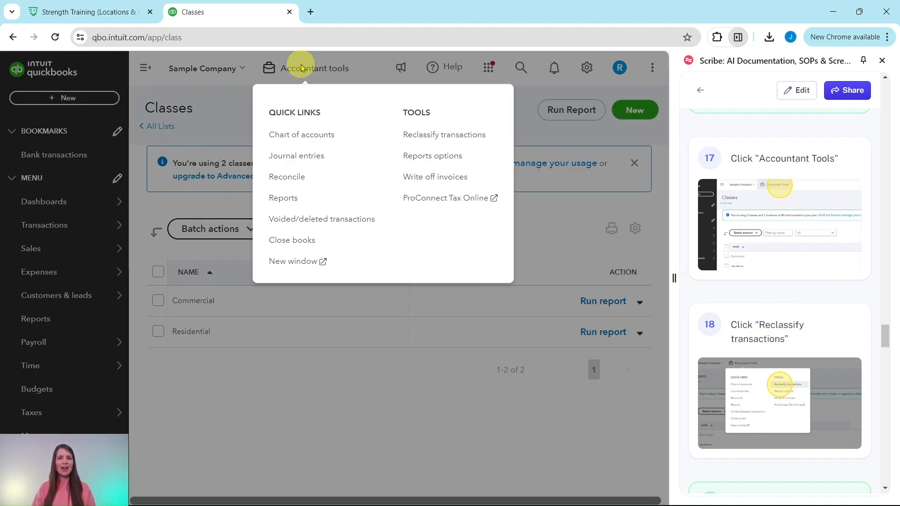
{"action": "left_click", "coordinate": [428, 139]}
Read the guide's notes on the search period and transaction types, and close the account selection pane
{"action": "scroll", "coordinate": [778, 288], "scroll_direction": "down", "scroll_amount": 6}
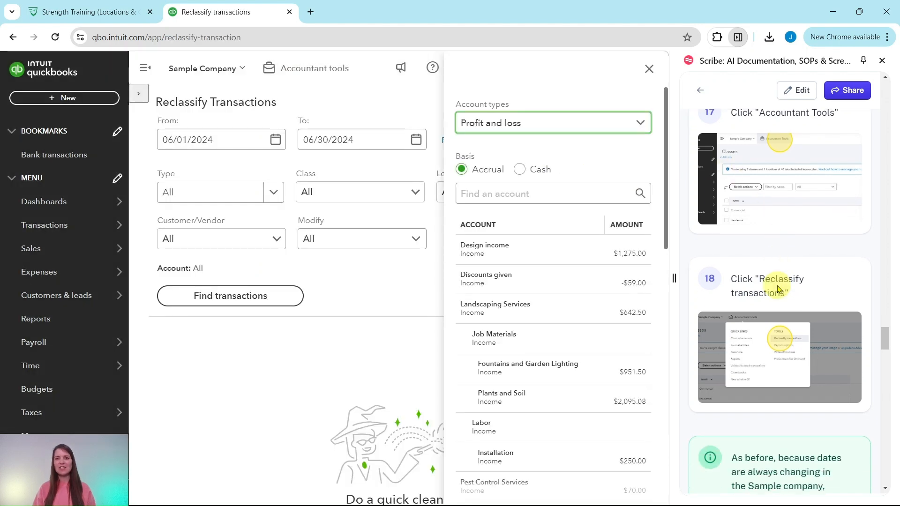
{"action": "scroll", "coordinate": [779, 288], "scroll_direction": "down", "scroll_amount": 1}
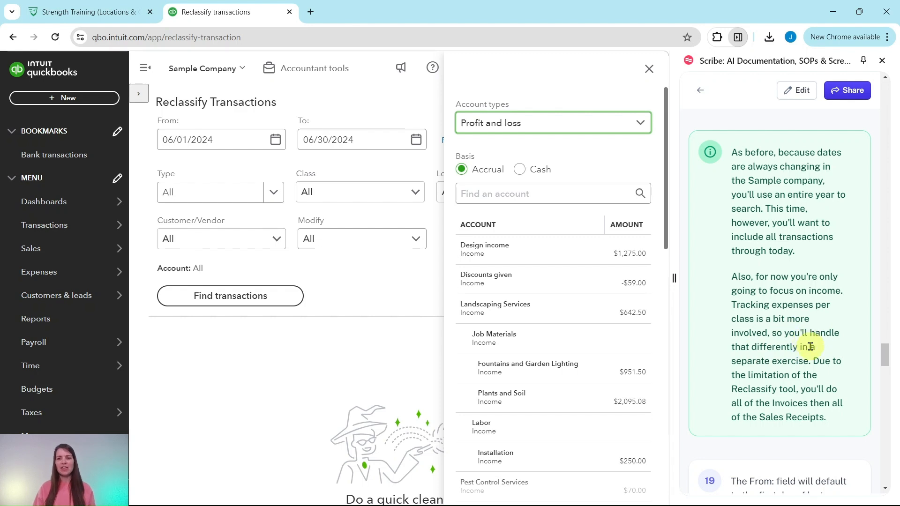
{"action": "scroll", "coordinate": [809, 347], "scroll_direction": "down", "scroll_amount": 2}
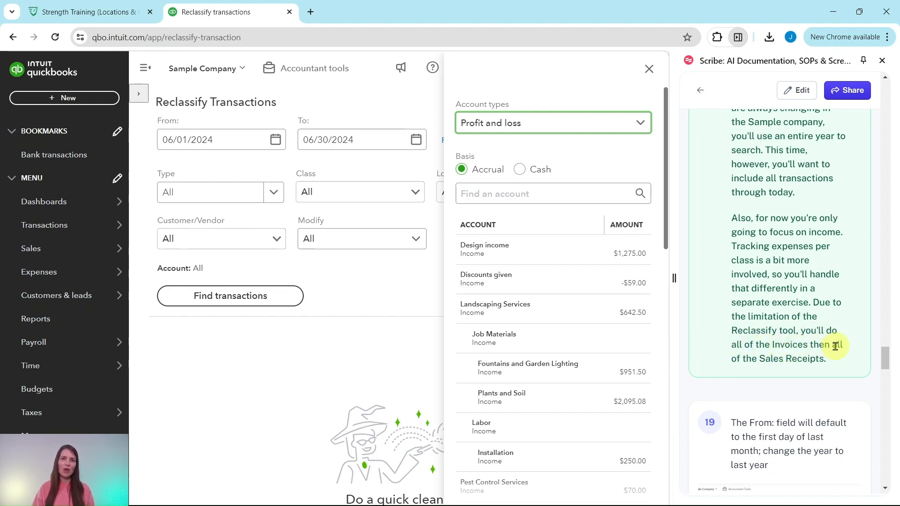
{"action": "scroll", "coordinate": [816, 372], "scroll_direction": "down", "scroll_amount": 4}
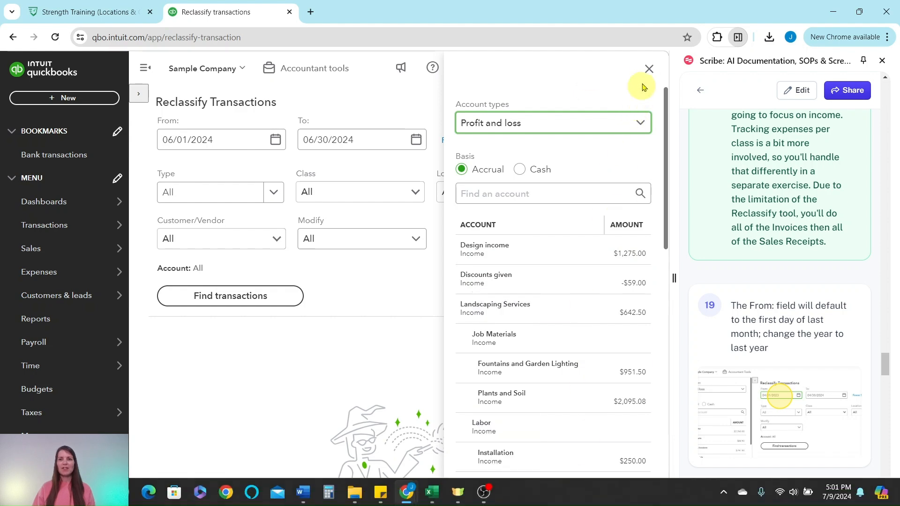
{"action": "left_click", "coordinate": [649, 69]}
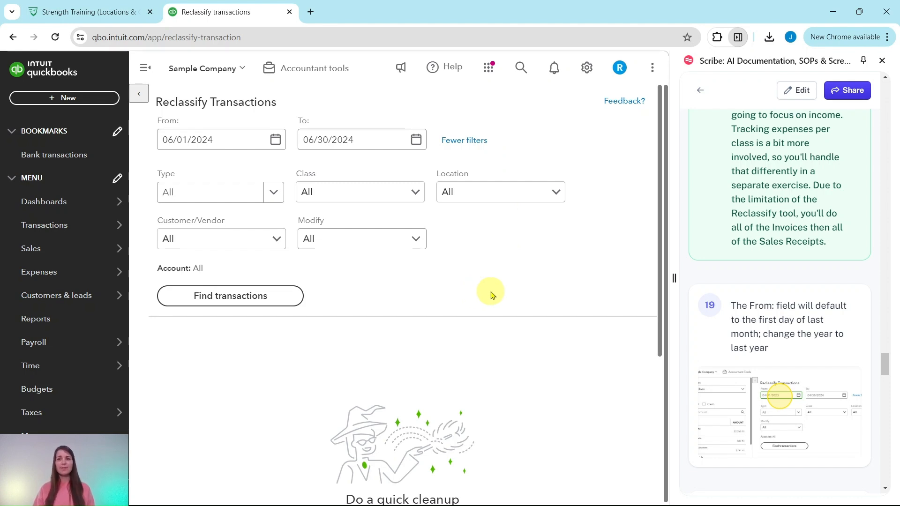
Set the reclassify search period from 06/01/2023 to today's date, 07/09/2024
{"action": "scroll", "coordinate": [806, 305], "scroll_direction": "down", "scroll_amount": 1}
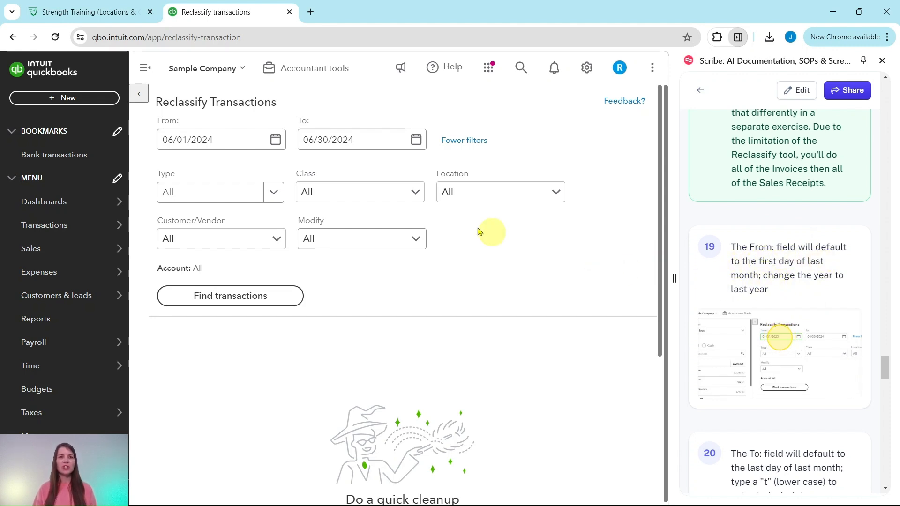
{"action": "left_click", "coordinate": [226, 139]}
{"action": "left_click", "coordinate": [225, 139]}
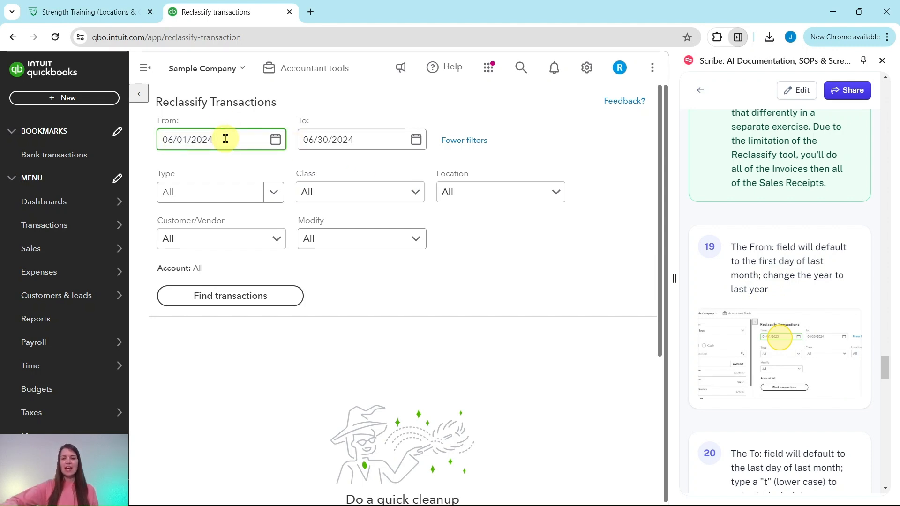
{"action": "key", "text": "BackSpace"}
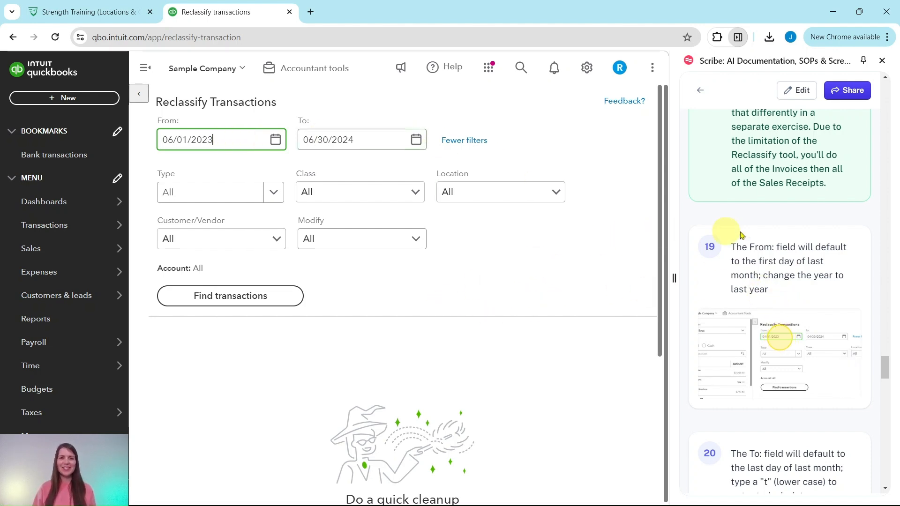
{"action": "scroll", "coordinate": [750, 235], "scroll_direction": "down", "scroll_amount": 3}
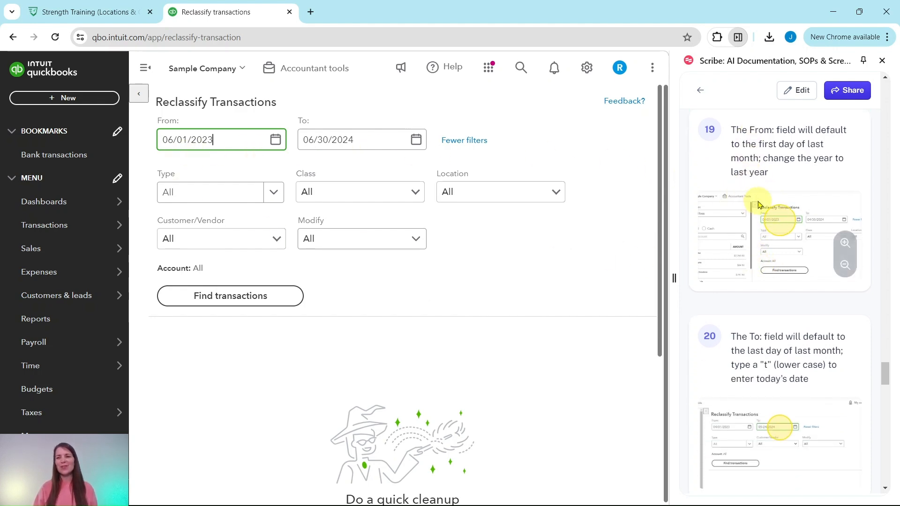
{"action": "scroll", "coordinate": [758, 202], "scroll_direction": "down", "scroll_amount": 3}
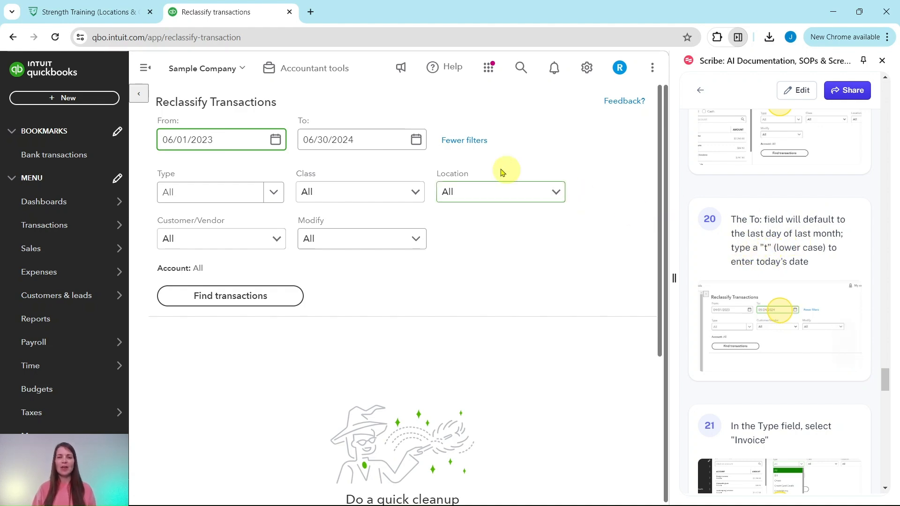
{"action": "left_click", "coordinate": [360, 137]}
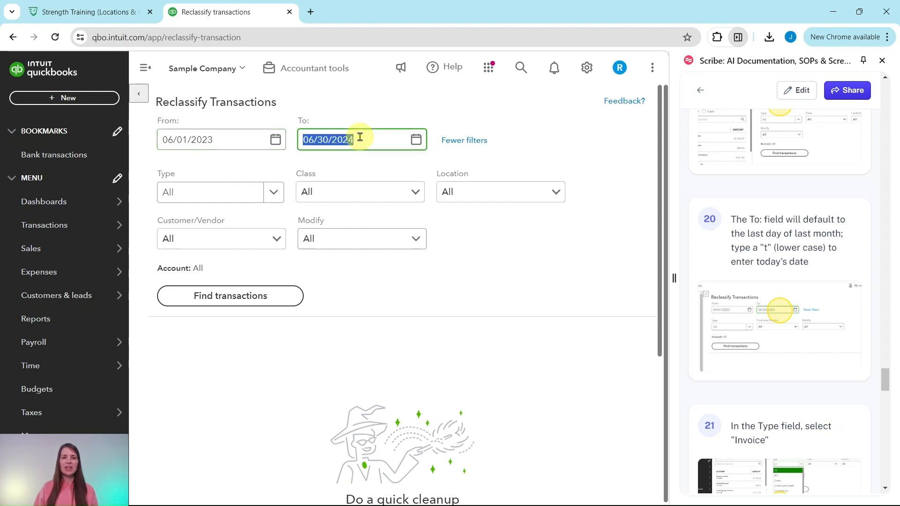
{"action": "key", "text": "t"}
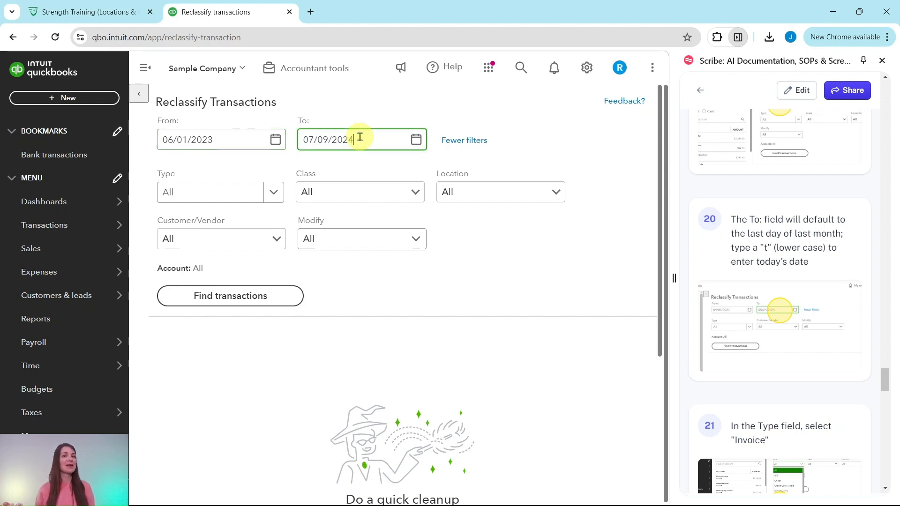
Filter the search by transaction type Invoice and find the matching transactions
{"action": "scroll", "coordinate": [797, 178], "scroll_direction": "down", "scroll_amount": 5}
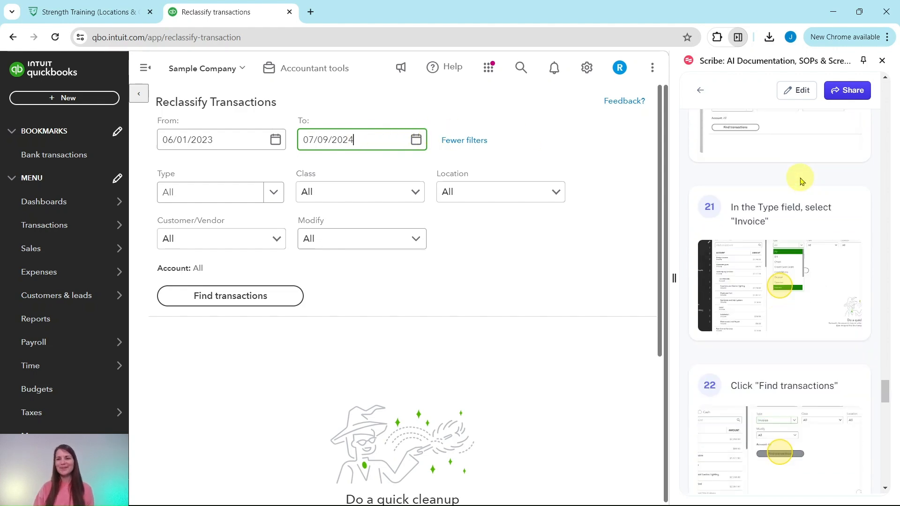
{"action": "scroll", "coordinate": [801, 181], "scroll_direction": "down", "scroll_amount": 1}
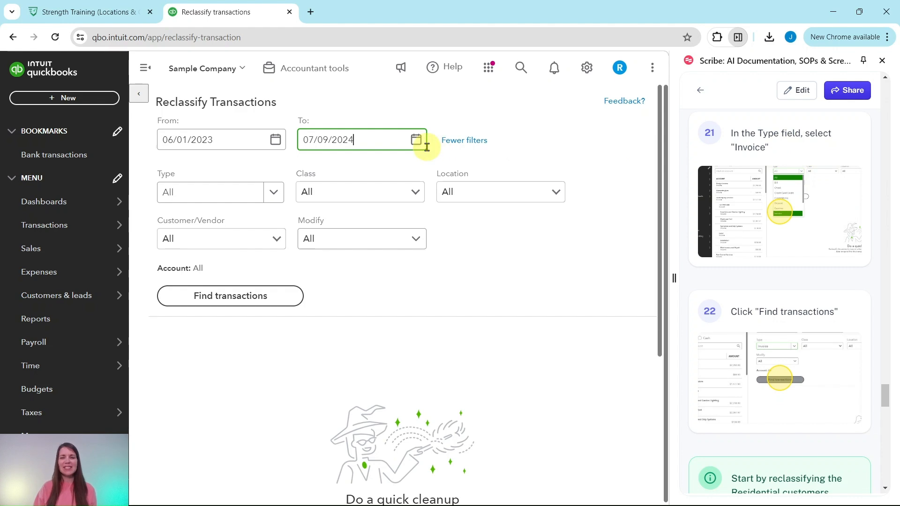
{"action": "left_click", "coordinate": [271, 192]}
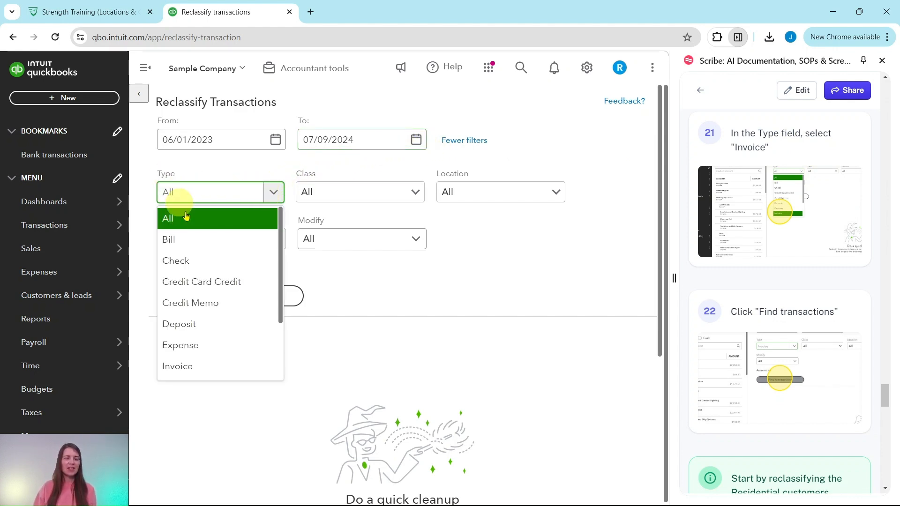
{"action": "scroll", "coordinate": [206, 275], "scroll_direction": "down", "scroll_amount": 3}
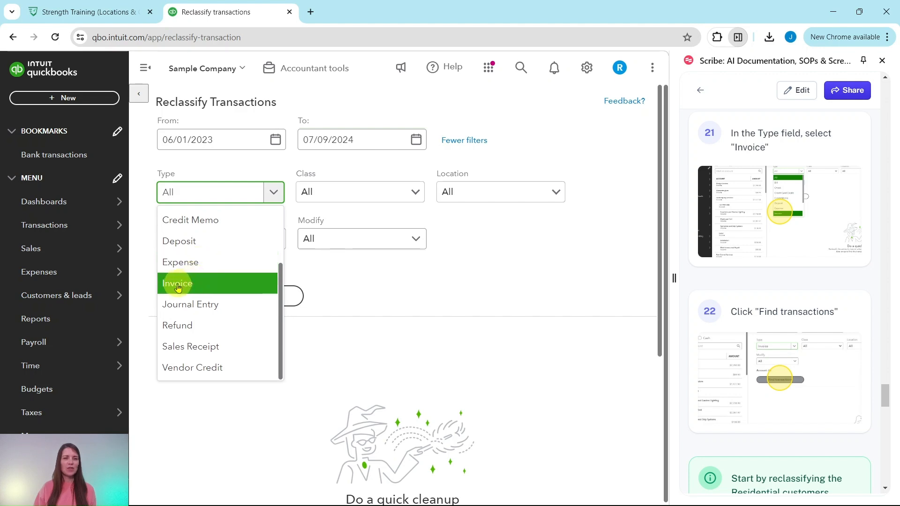
{"action": "left_click", "coordinate": [179, 287]}
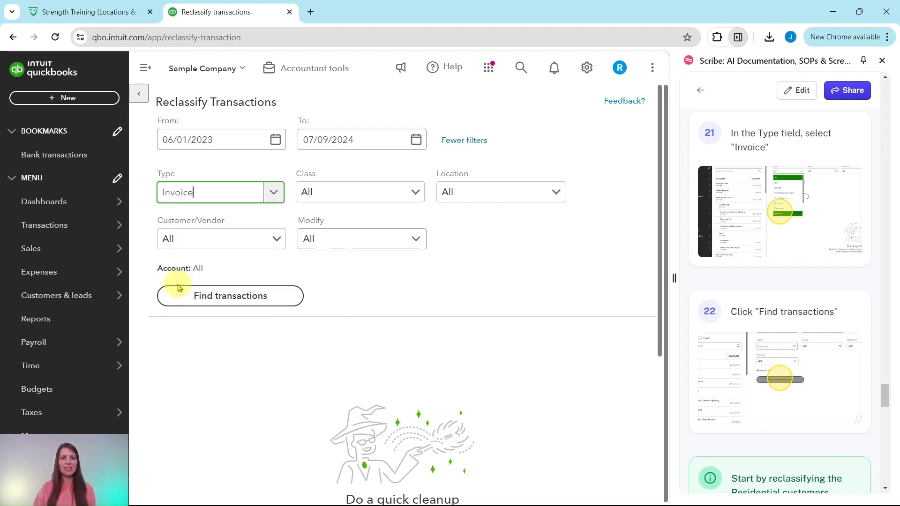
{"action": "left_click", "coordinate": [233, 299]}
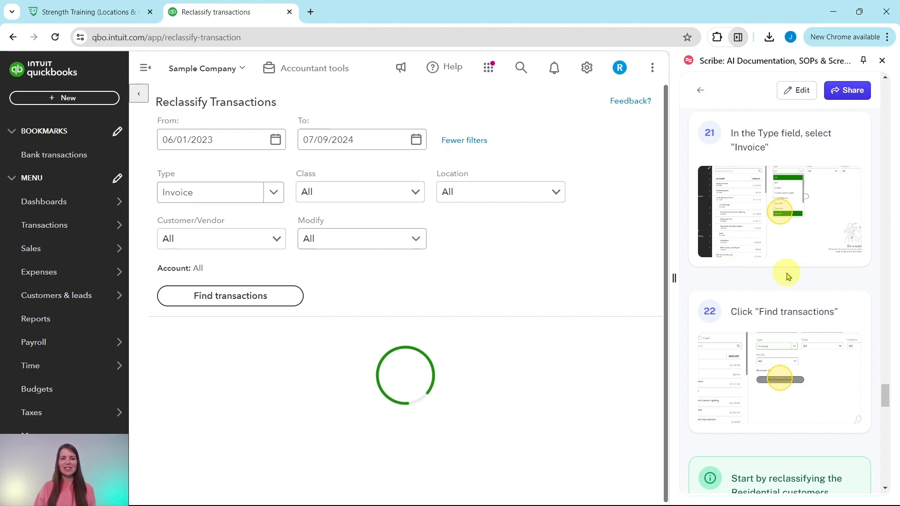
Examine the list of found invoices and the guide's instructions for reclassifying the Residential customers
{"action": "scroll", "coordinate": [808, 270], "scroll_direction": "down", "scroll_amount": 6}
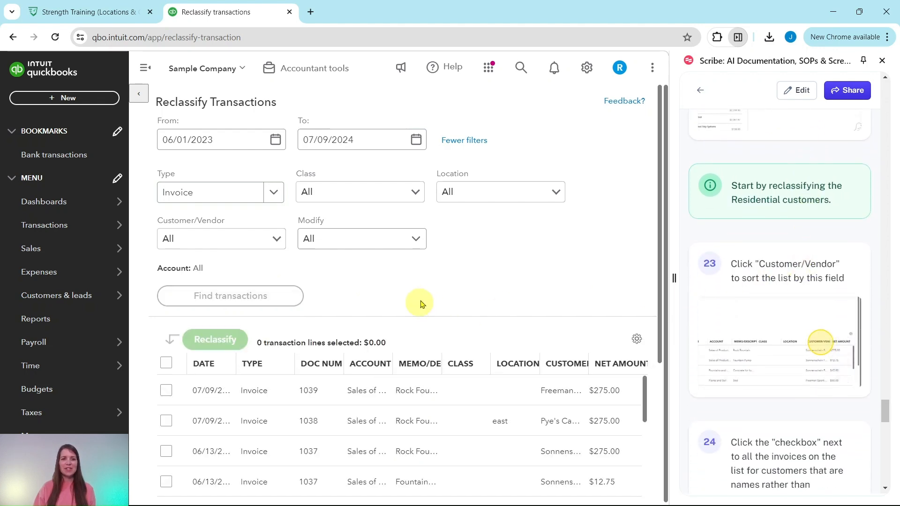
{"action": "scroll", "coordinate": [407, 327], "scroll_direction": "down", "scroll_amount": 2}
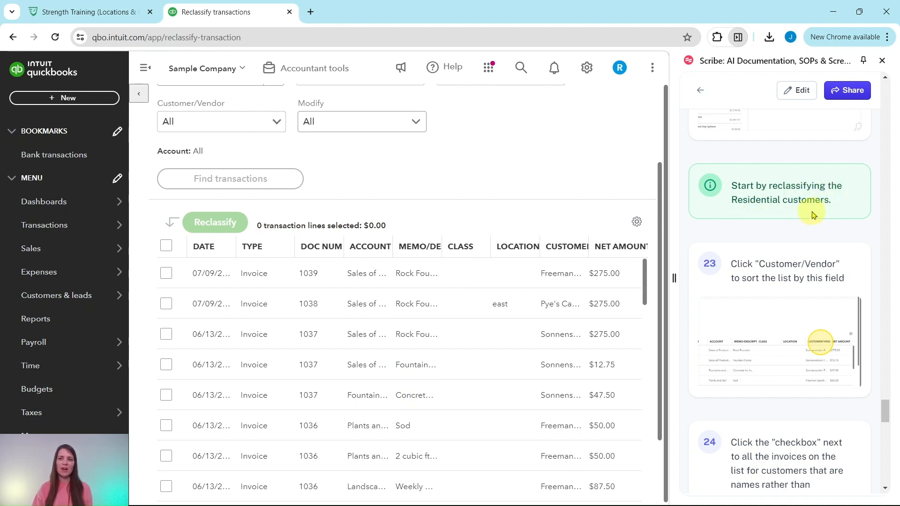
{"action": "scroll", "coordinate": [811, 214], "scroll_direction": "down", "scroll_amount": 1}
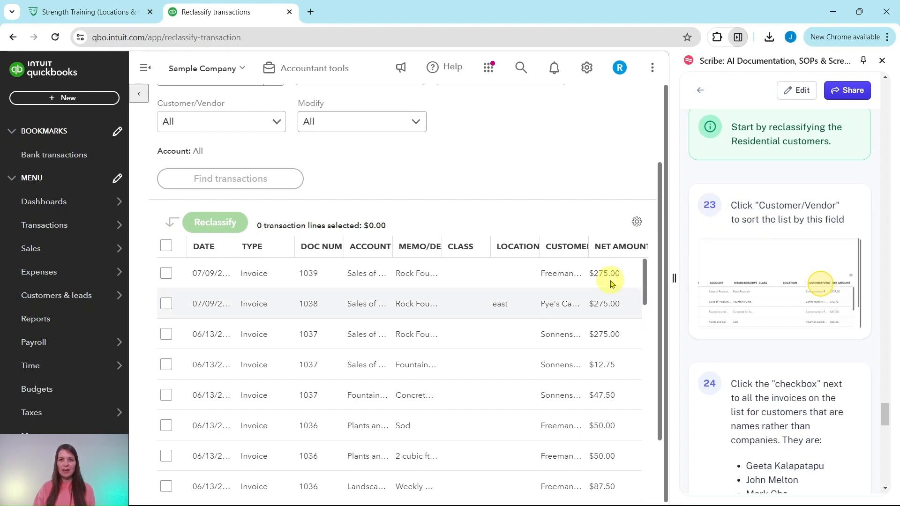
Sort the found invoices by customer/vendor and read the guide's list of Residential customers to select
{"action": "left_click", "coordinate": [570, 248]}
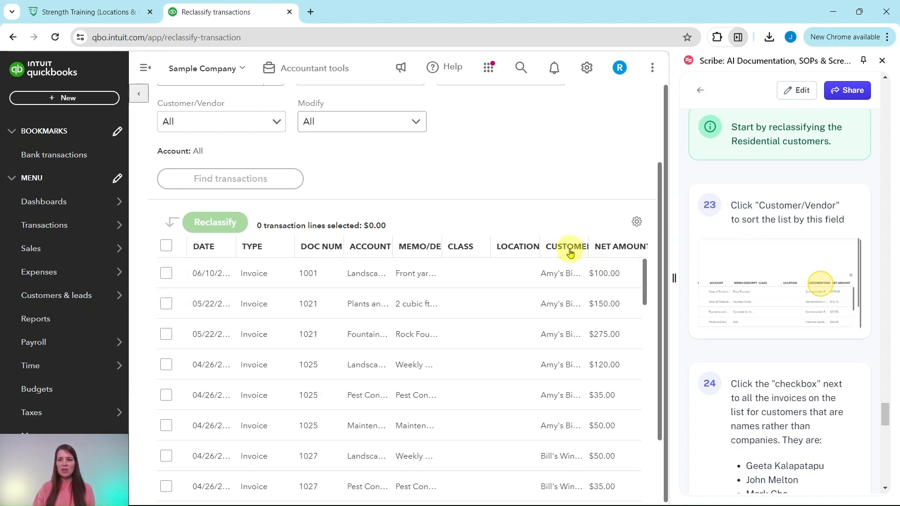
{"action": "left_click_drag", "start_coordinate": [660, 243], "coordinate": [655, 327]}
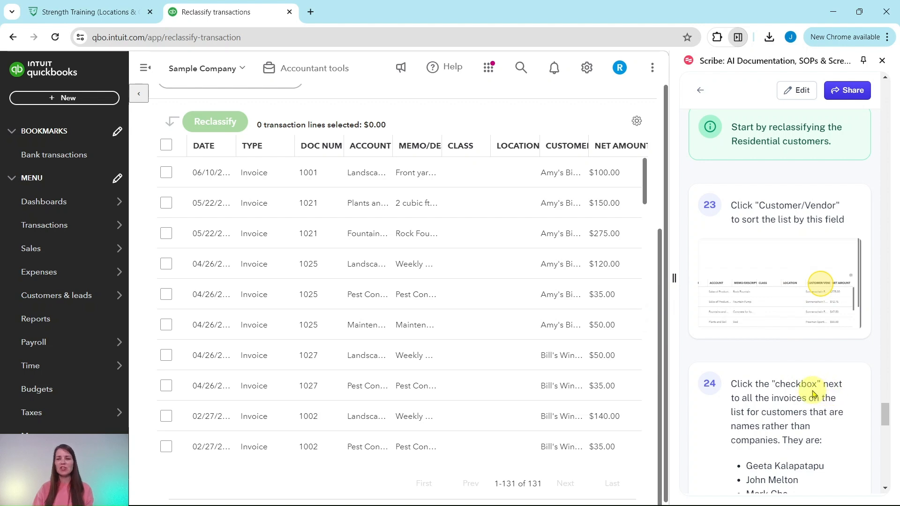
{"action": "scroll", "coordinate": [814, 395], "scroll_direction": "down", "scroll_amount": 1}
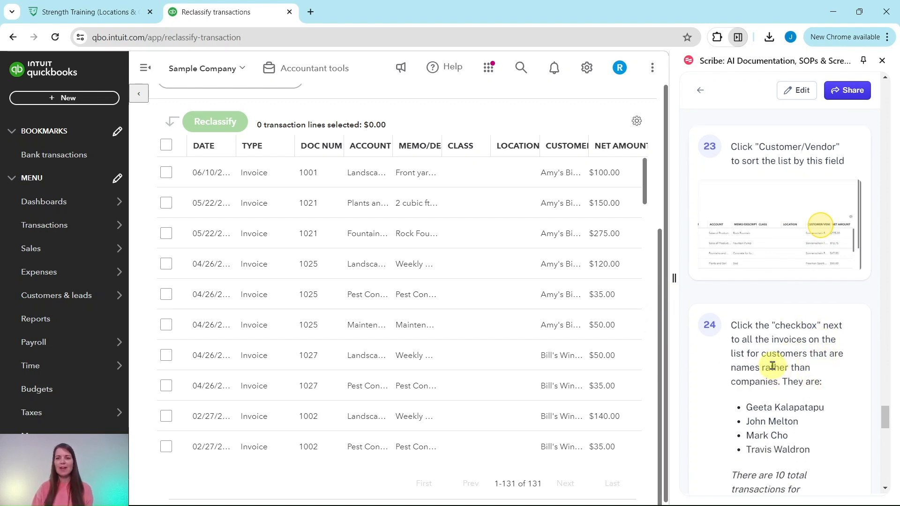
{"action": "scroll", "coordinate": [778, 359], "scroll_direction": "down", "scroll_amount": 2}
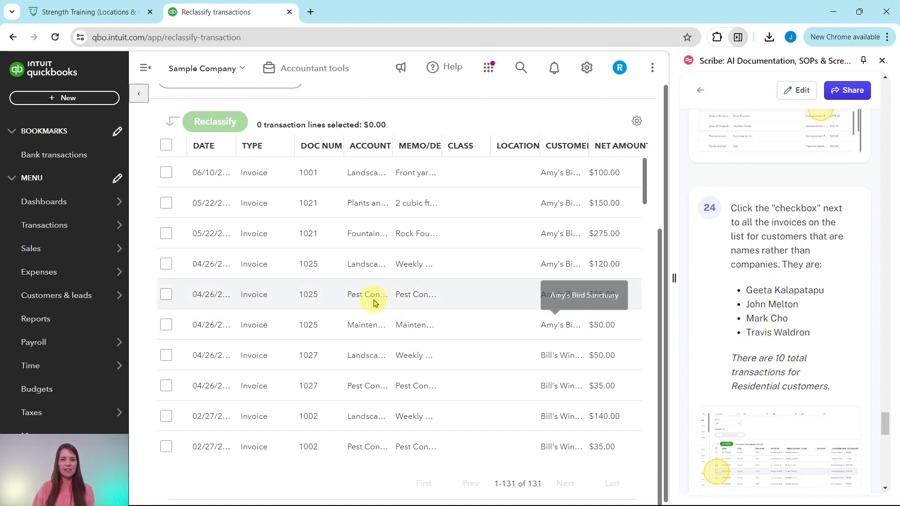
Select all three lines of invoice 1033 and the line of invoice 1007 for the Residential customers
{"action": "scroll", "coordinate": [576, 221], "scroll_direction": "down", "scroll_amount": 4}
{"action": "scroll", "coordinate": [596, 222], "scroll_direction": "down", "scroll_amount": 4}
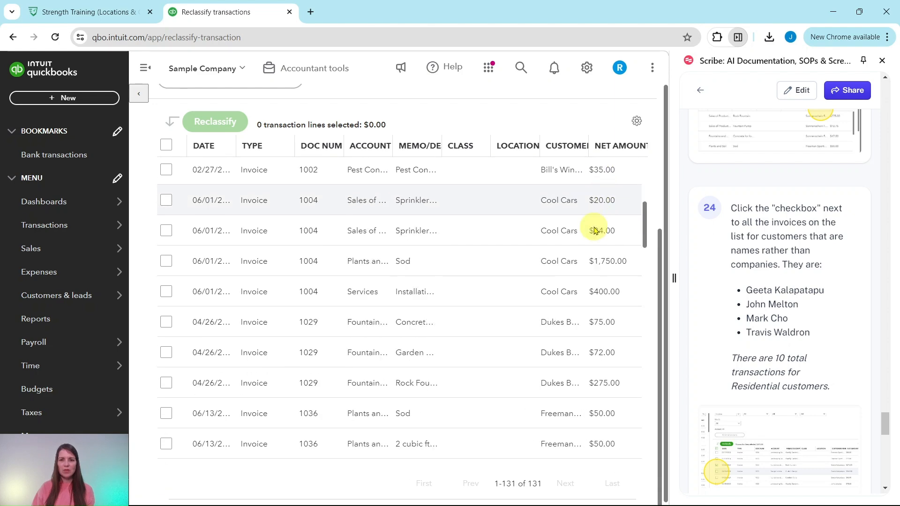
{"action": "scroll", "coordinate": [511, 296], "scroll_direction": "down", "scroll_amount": 7}
{"action": "scroll", "coordinate": [500, 280], "scroll_direction": "down", "scroll_amount": 3}
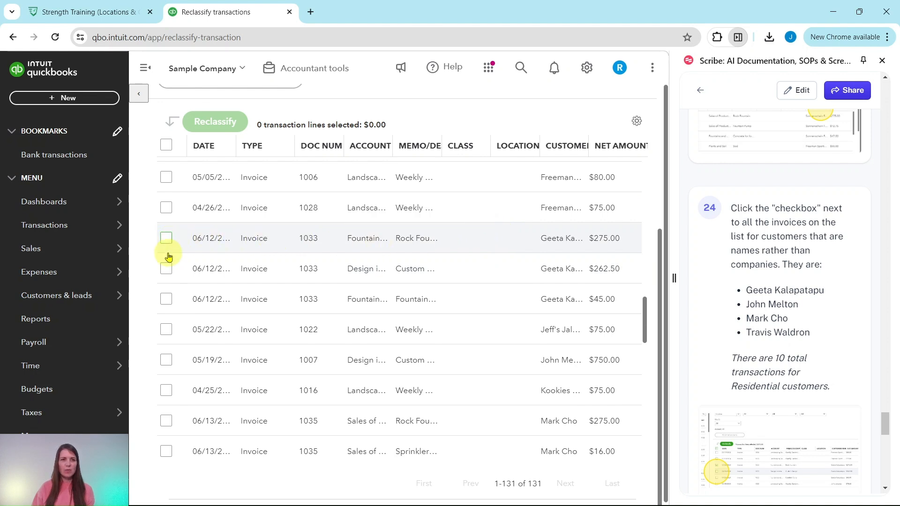
{"action": "left_click", "coordinate": [167, 240]}
{"action": "left_click", "coordinate": [165, 268]}
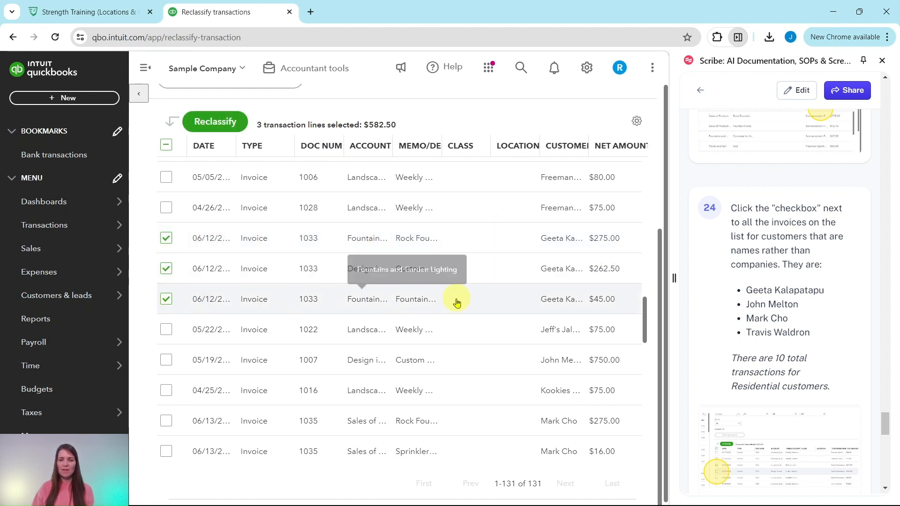
{"action": "scroll", "coordinate": [514, 302], "scroll_direction": "down", "scroll_amount": 1}
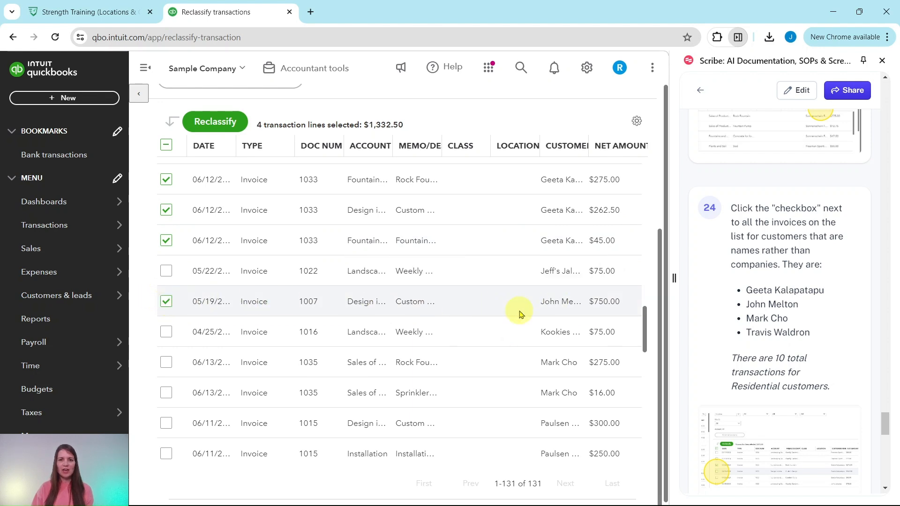
Add the remaining Residential customers' lines on invoices 1035, 1032, 1009 and 1013 to the selection
{"action": "scroll", "coordinate": [518, 309], "scroll_direction": "down", "scroll_amount": 2}
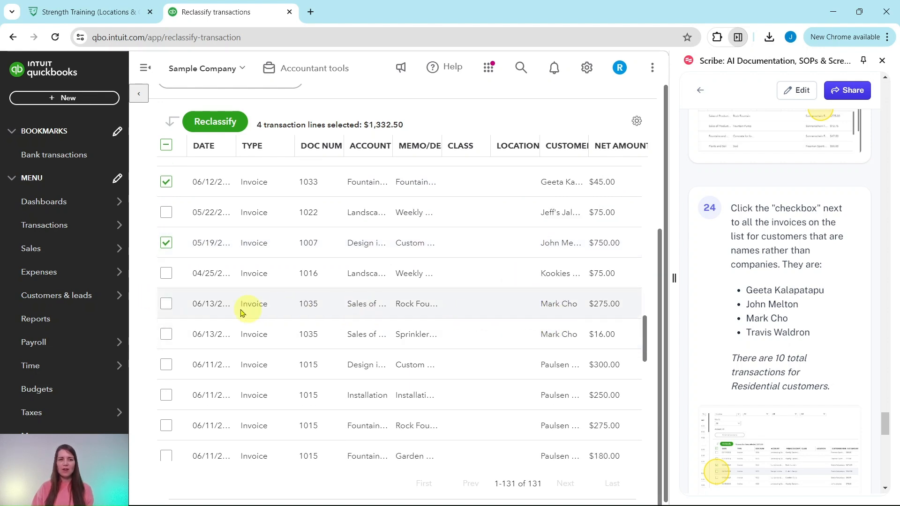
{"action": "left_click", "coordinate": [163, 310]}
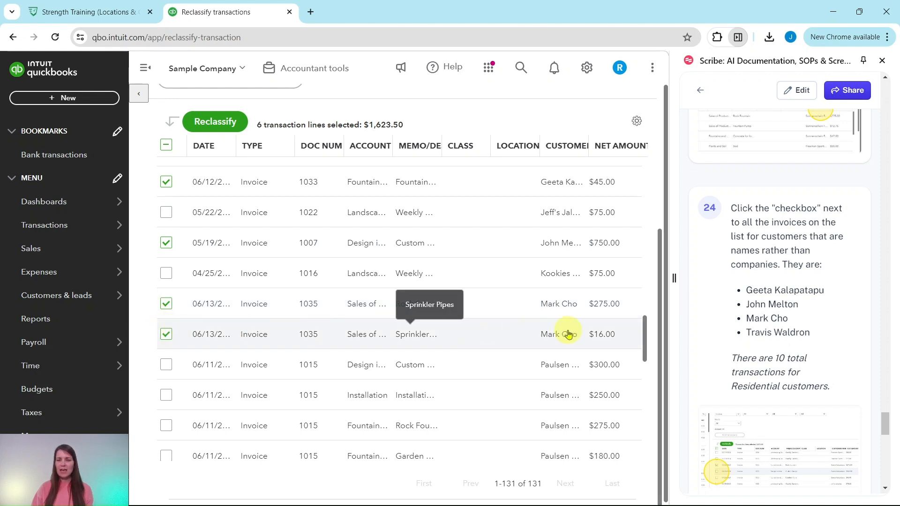
{"action": "scroll", "coordinate": [601, 332], "scroll_direction": "down", "scroll_amount": 5}
{"action": "scroll", "coordinate": [602, 332], "scroll_direction": "down", "scroll_amount": 10}
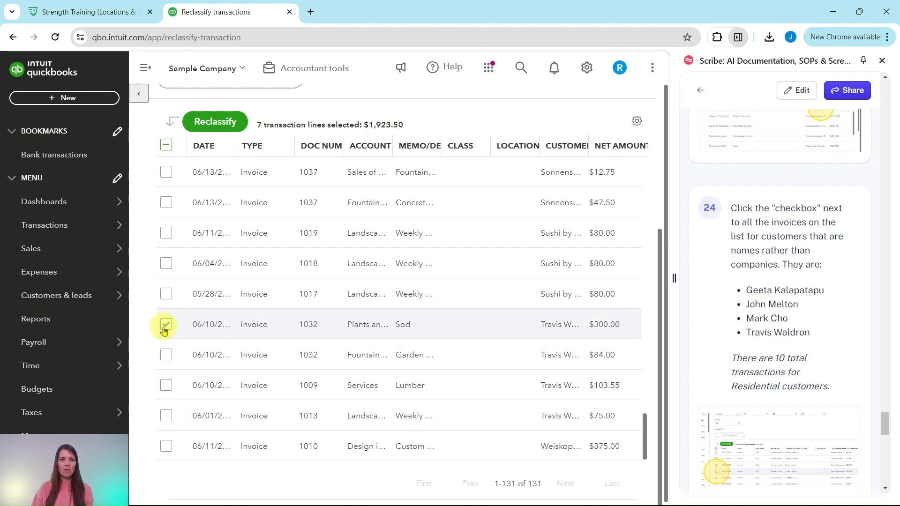
{"action": "left_click", "coordinate": [165, 357]}
{"action": "left_click", "coordinate": [166, 386]}
{"action": "left_click", "coordinate": [165, 417]}
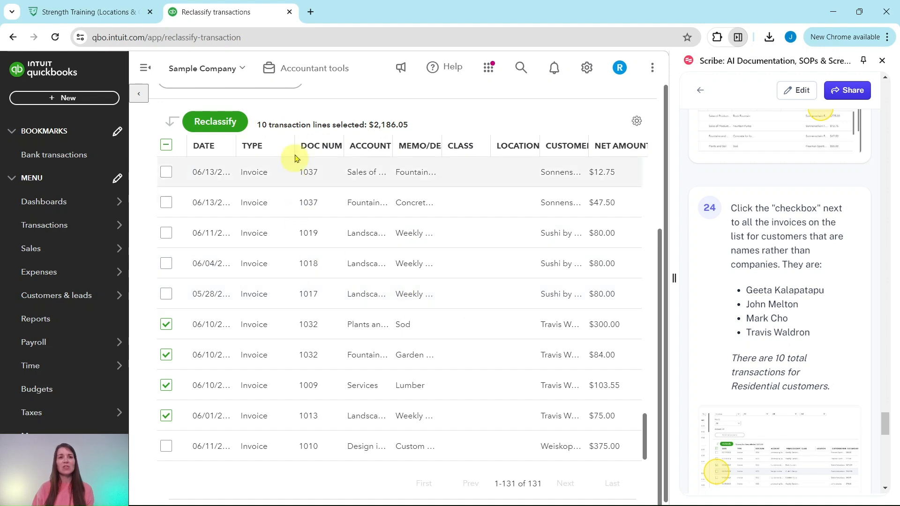
Reclassify the selected Residential customers' transaction lines by changing their class to Residential, and apply the change
{"action": "scroll", "coordinate": [764, 368], "scroll_direction": "down", "scroll_amount": 5}
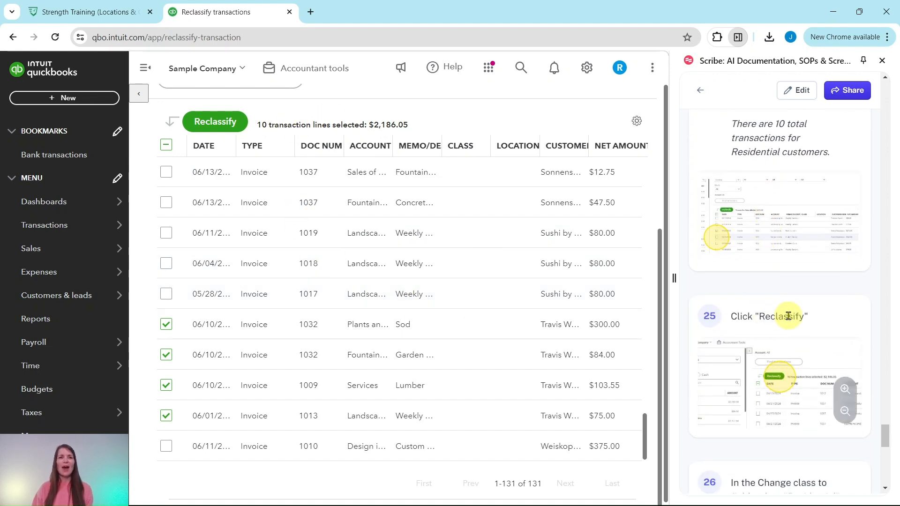
{"action": "scroll", "coordinate": [787, 317], "scroll_direction": "down", "scroll_amount": 4}
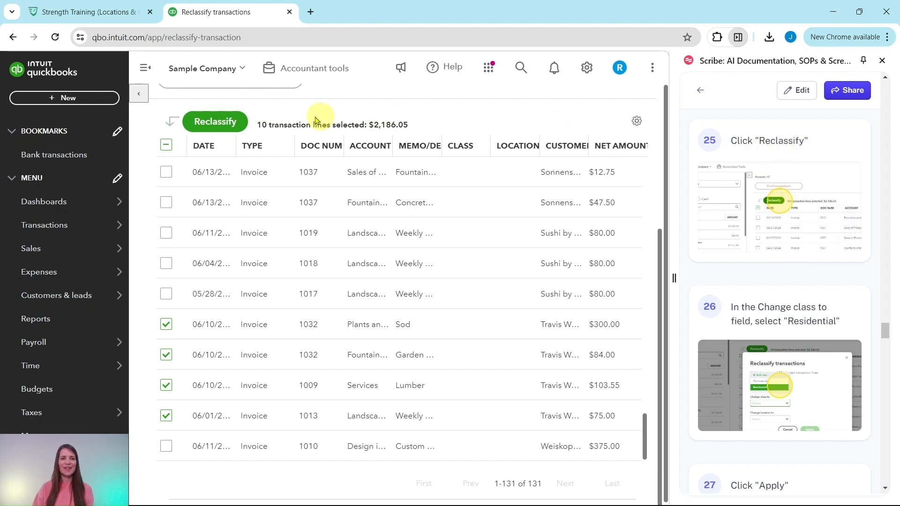
{"action": "left_click", "coordinate": [209, 121]}
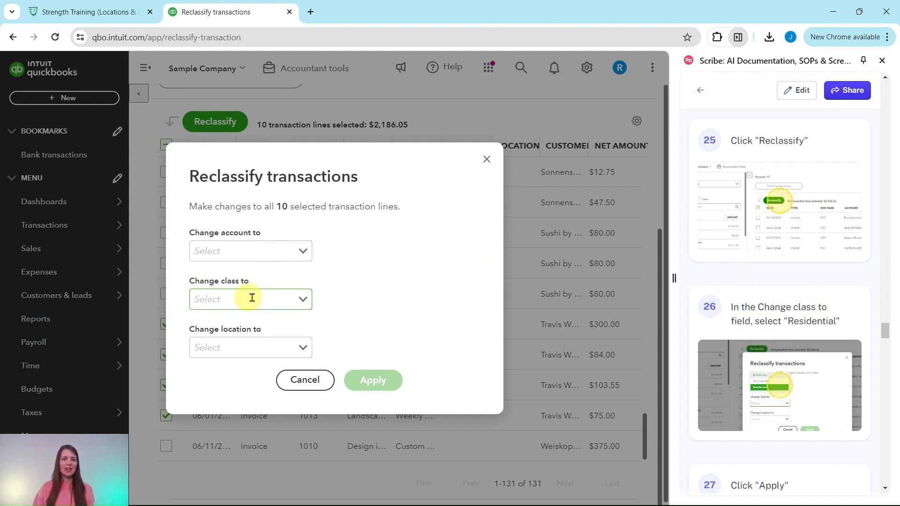
{"action": "left_click", "coordinate": [302, 304]}
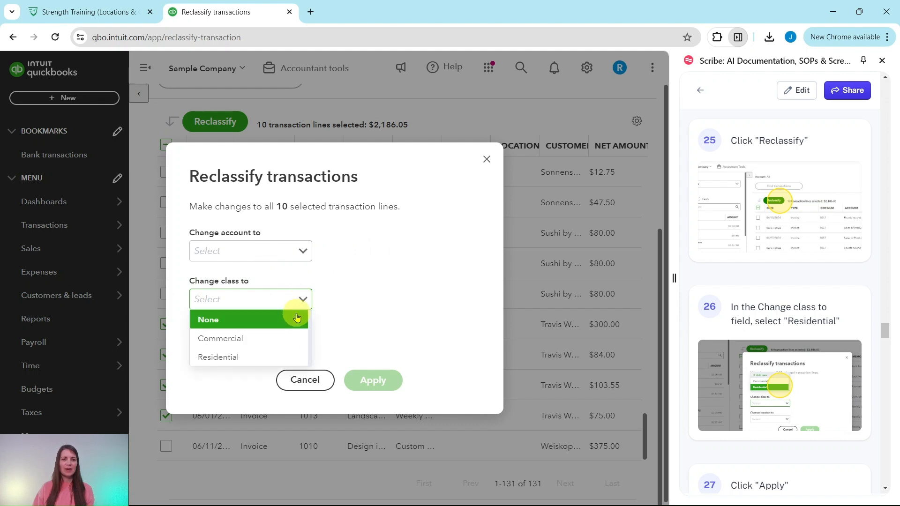
{"action": "left_click", "coordinate": [275, 360]}
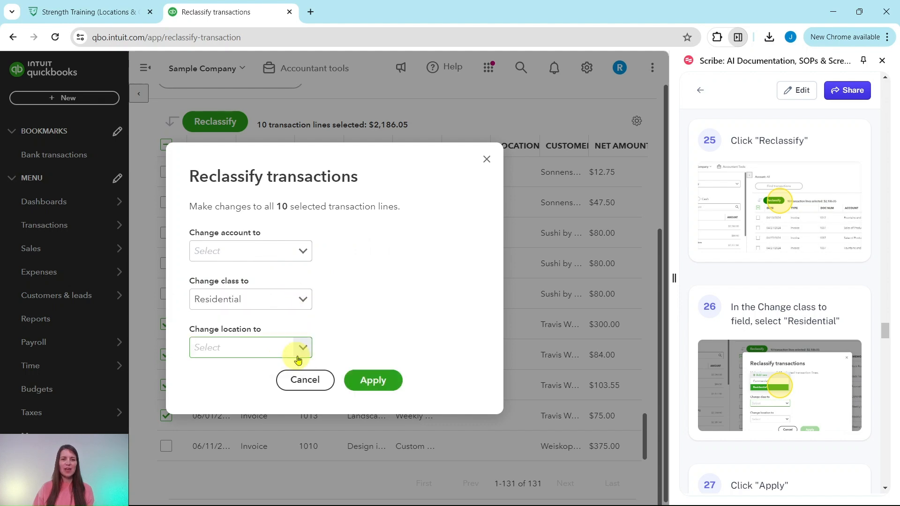
{"action": "left_click", "coordinate": [376, 383]}
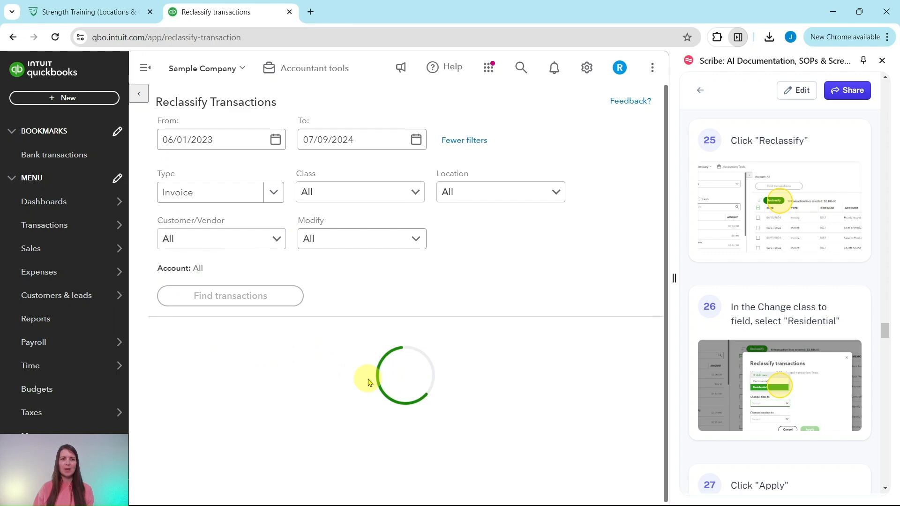
Check the Class column of the refreshed invoice list and read the guide's instructions for reclassifying the remaining invoices
{"action": "scroll", "coordinate": [759, 310], "scroll_direction": "down", "scroll_amount": 10}
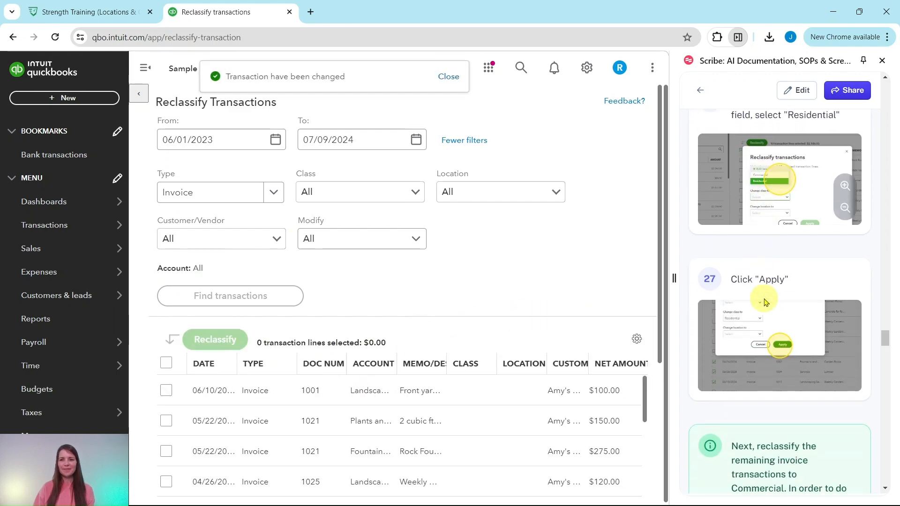
{"action": "scroll", "coordinate": [520, 294], "scroll_direction": "down", "scroll_amount": 5}
{"action": "scroll", "coordinate": [476, 274], "scroll_direction": "down", "scroll_amount": 13}
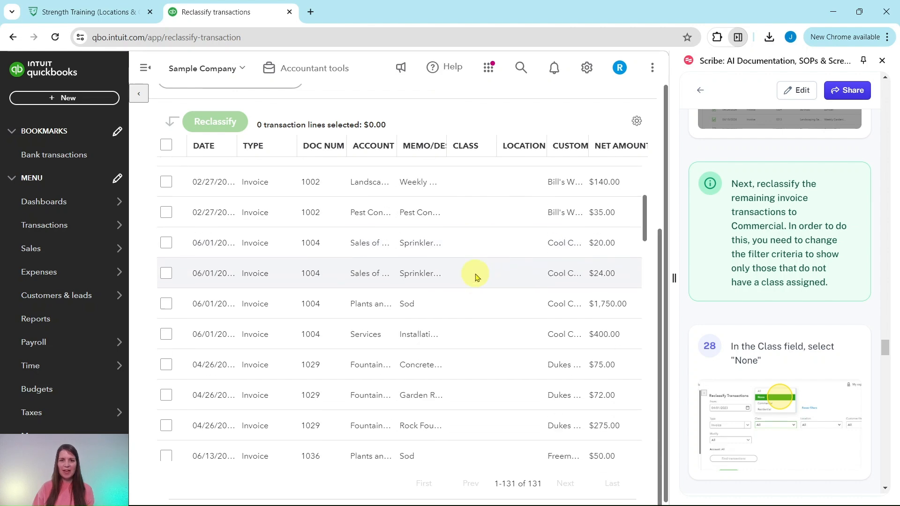
{"action": "scroll", "coordinate": [474, 274], "scroll_direction": "up", "scroll_amount": 6}
{"action": "scroll", "coordinate": [473, 276], "scroll_direction": "down", "scroll_amount": 6}
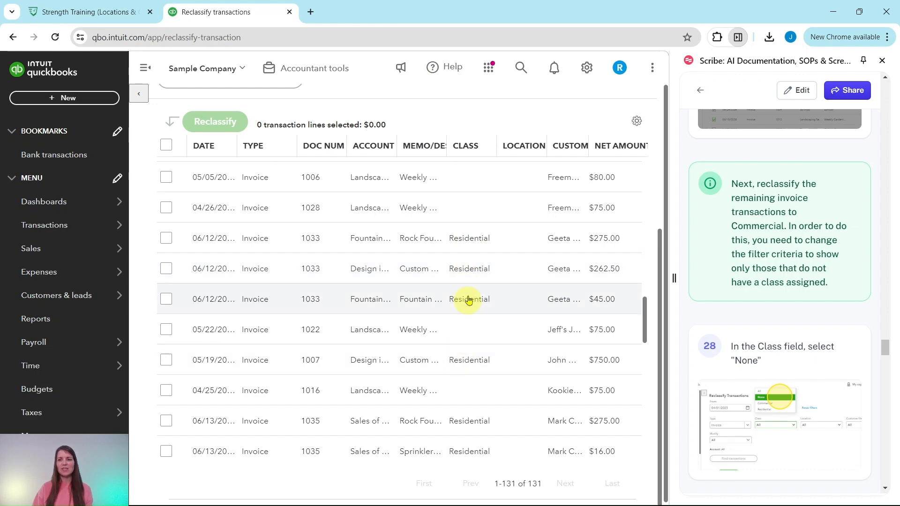
{"action": "scroll", "coordinate": [464, 267], "scroll_direction": "up", "scroll_amount": 15}
{"action": "scroll", "coordinate": [466, 267], "scroll_direction": "up", "scroll_amount": 10}
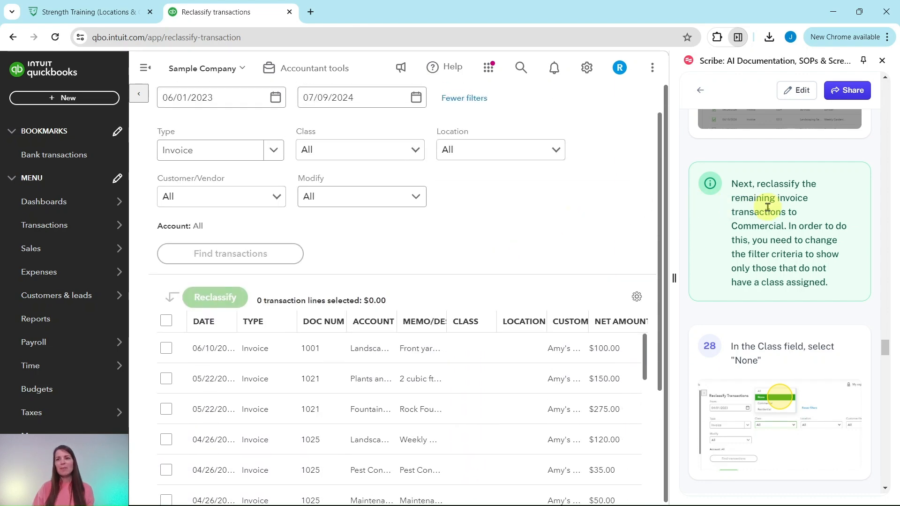
{"action": "scroll", "coordinate": [765, 207], "scroll_direction": "up", "scroll_amount": 1}
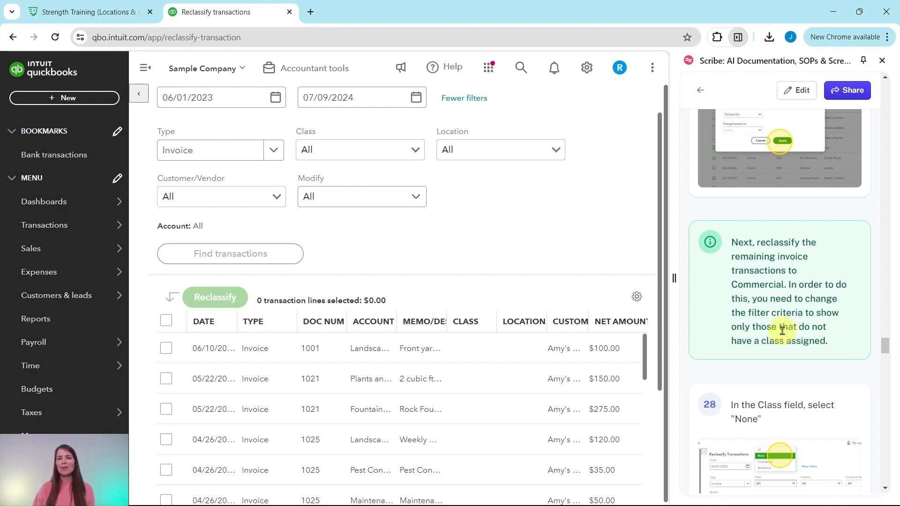
{"action": "scroll", "coordinate": [782, 331], "scroll_direction": "down", "scroll_amount": 4}
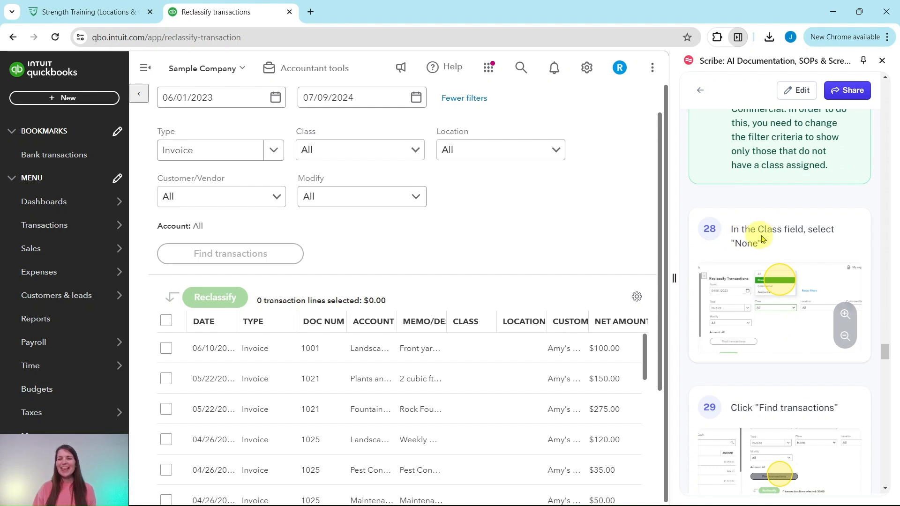
Filter the invoices by class None and find the matching transactions
{"action": "left_click", "coordinate": [414, 153]}
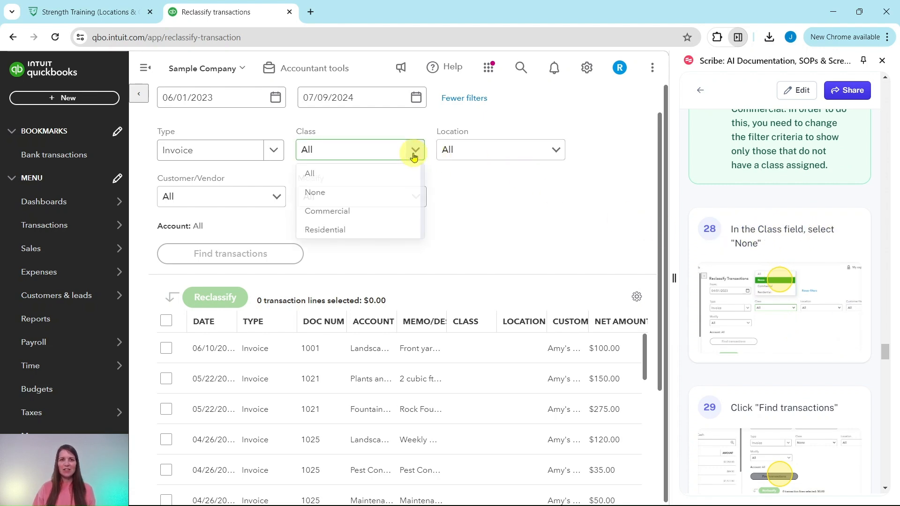
{"action": "left_click", "coordinate": [329, 195]}
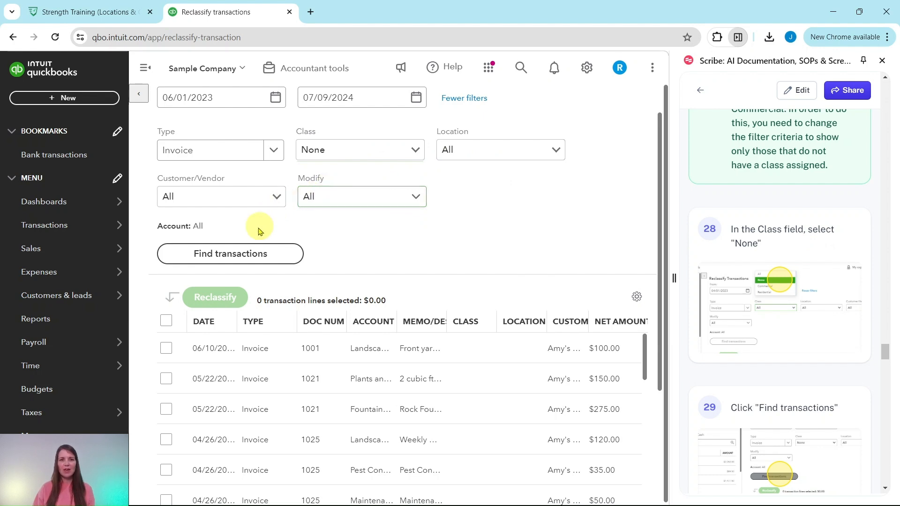
{"action": "left_click", "coordinate": [224, 259]}
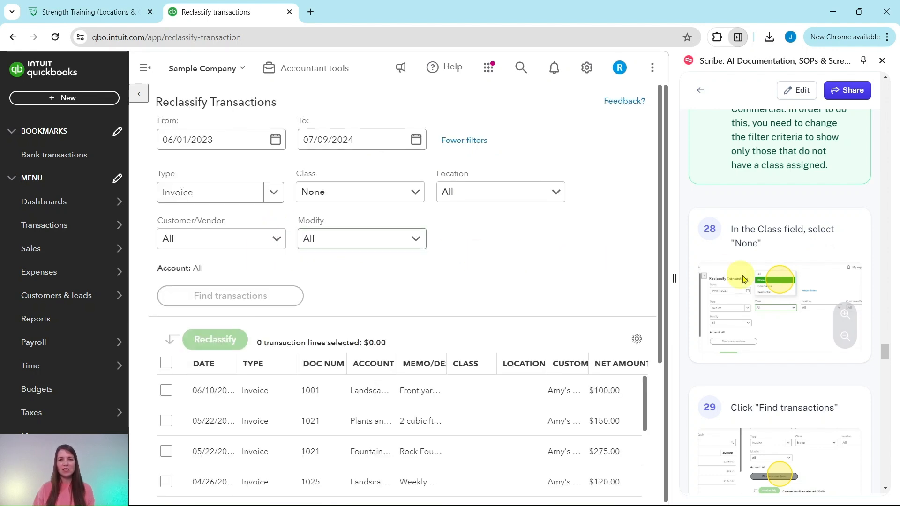
Select all transaction lines in the list of invoices without a class
{"action": "scroll", "coordinate": [783, 291], "scroll_direction": "down", "scroll_amount": 6}
{"action": "scroll", "coordinate": [783, 292], "scroll_direction": "down", "scroll_amount": 3}
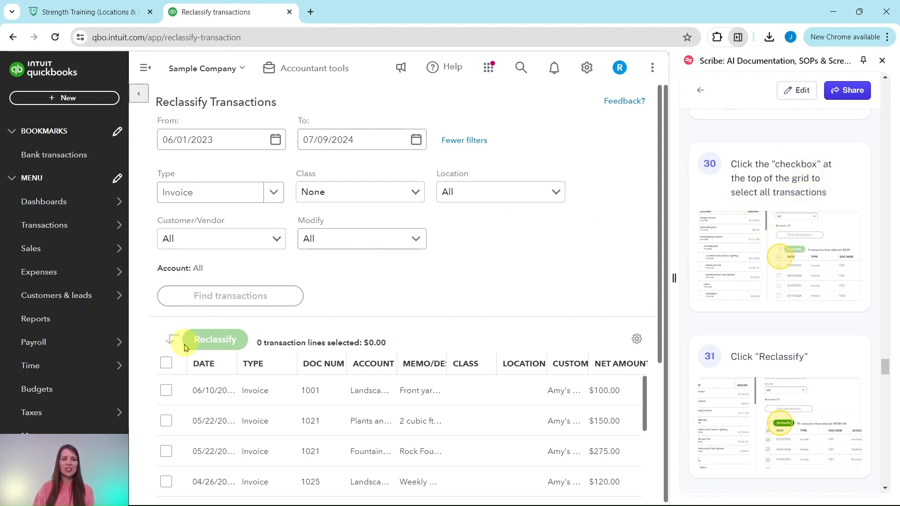
{"action": "left_click", "coordinate": [167, 365]}
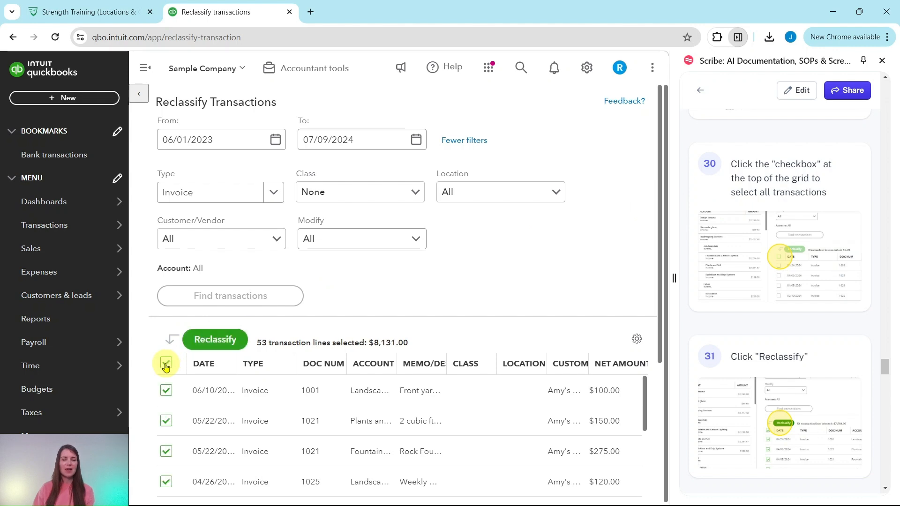
Reclassify all selected invoice lines to the Commercial class, apply the change, and check the refreshed list of invoices without a class
{"action": "scroll", "coordinate": [395, 294], "scroll_direction": "down", "scroll_amount": 4}
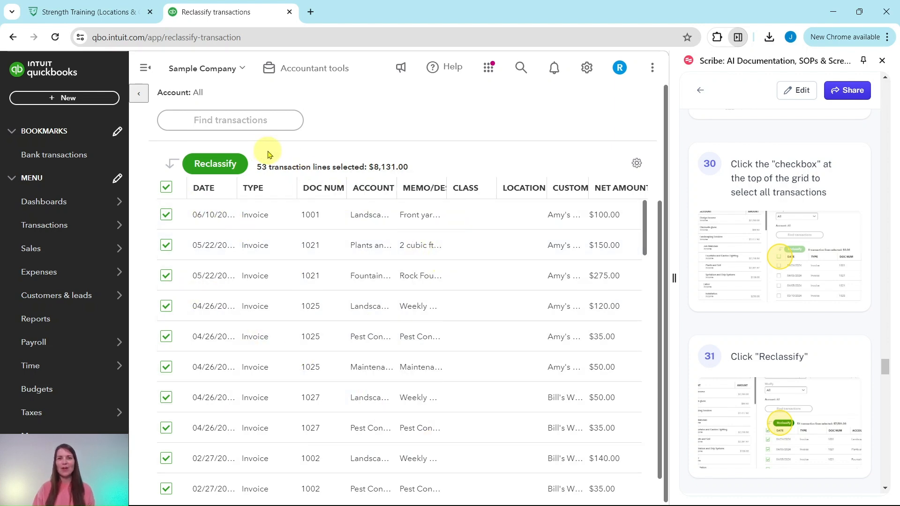
{"action": "left_click", "coordinate": [214, 163]}
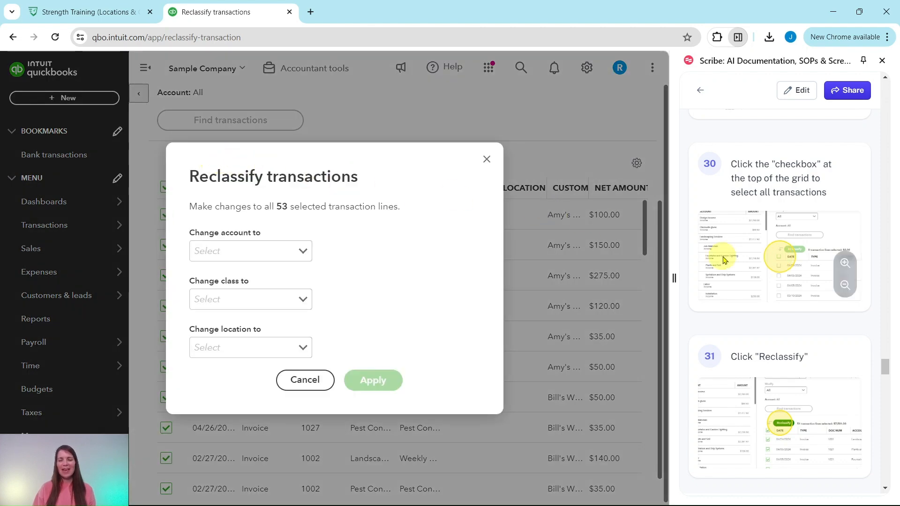
{"action": "scroll", "coordinate": [738, 255], "scroll_direction": "down", "scroll_amount": 6}
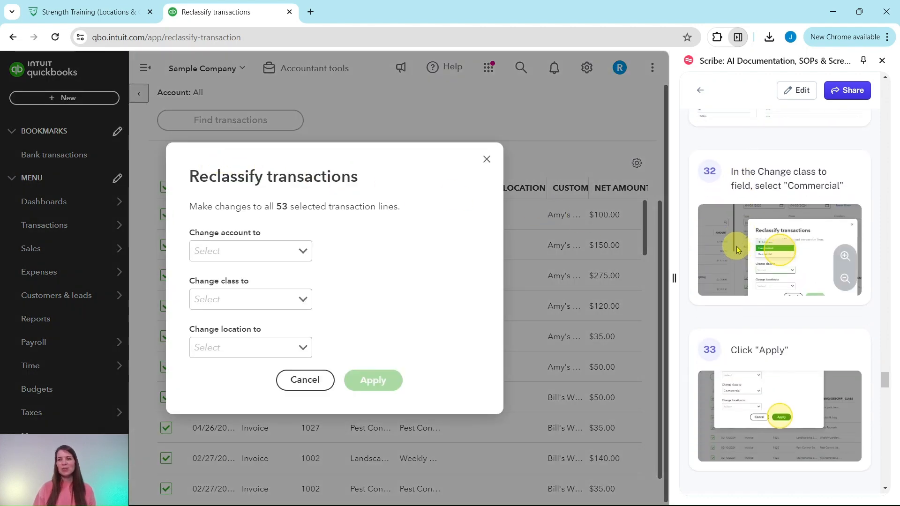
{"action": "scroll", "coordinate": [739, 250], "scroll_direction": "down", "scroll_amount": 2}
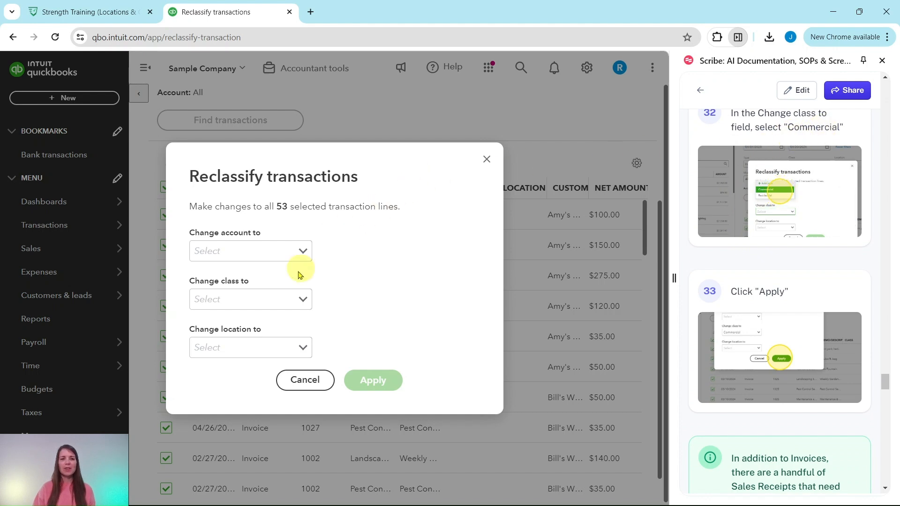
{"action": "left_click", "coordinate": [301, 300]}
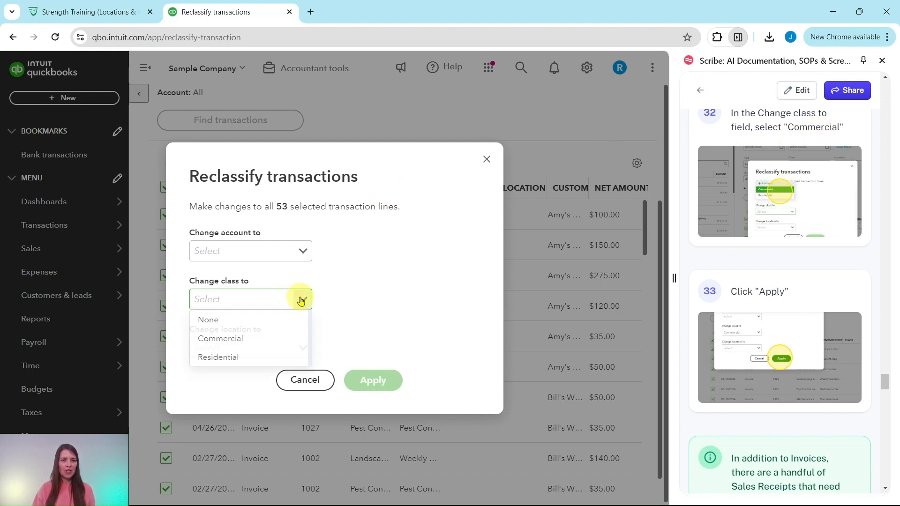
{"action": "left_click", "coordinate": [237, 338]}
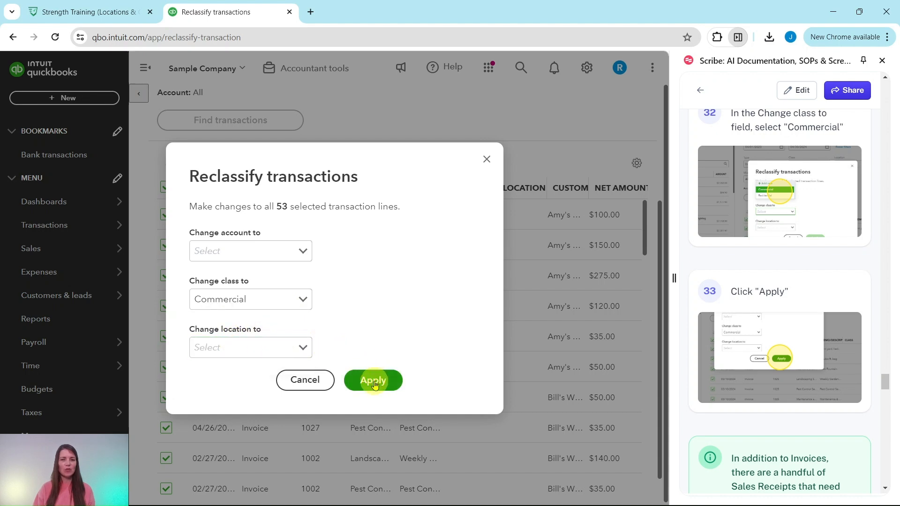
{"action": "left_click", "coordinate": [374, 383]}
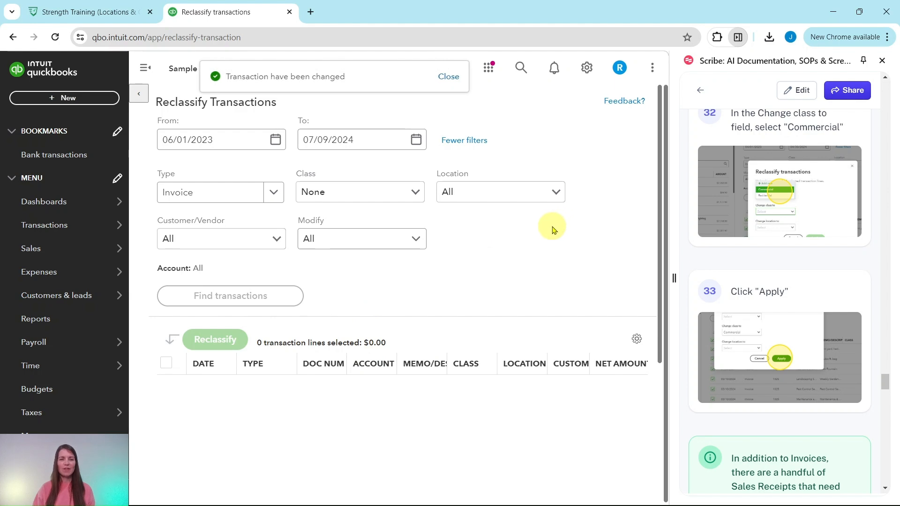
{"action": "scroll", "coordinate": [555, 246], "scroll_direction": "down", "scroll_amount": 3}
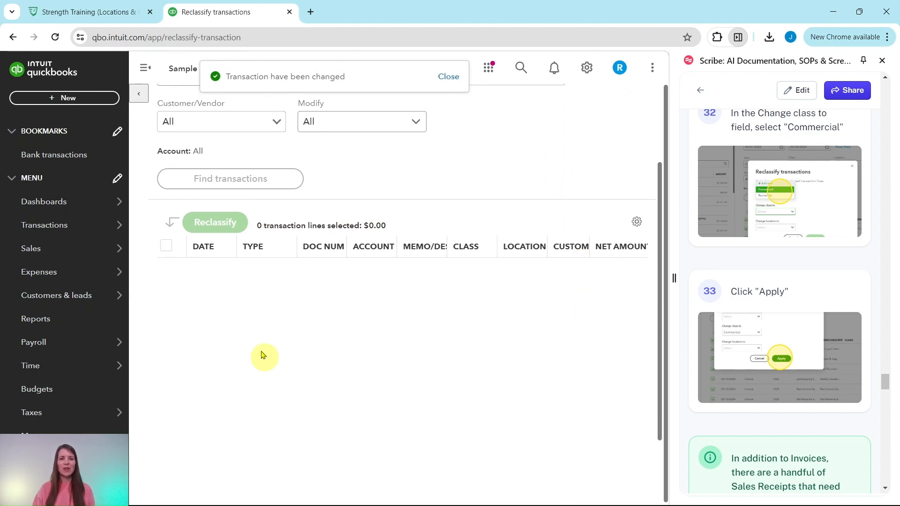
{"action": "scroll", "coordinate": [519, 351], "scroll_direction": "up", "scroll_amount": 3}
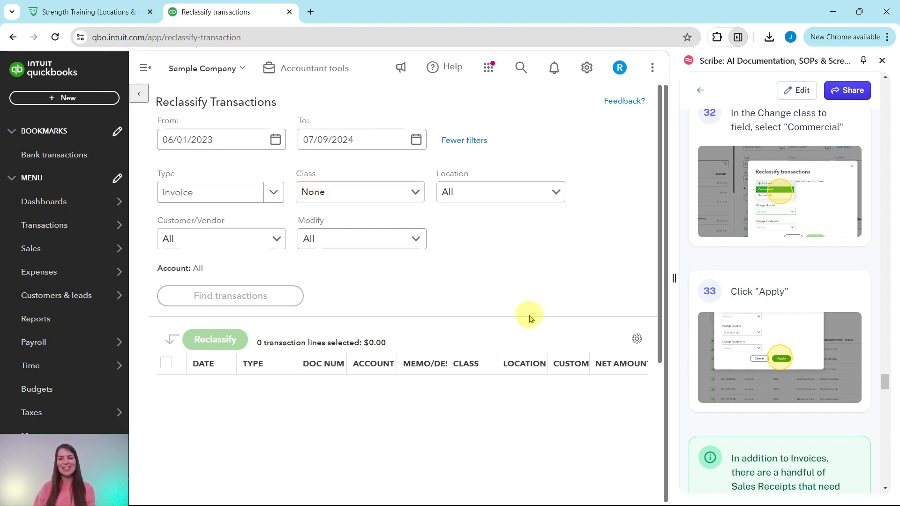
Filter the transactions by type Sales Receipt, keeping class None, and find the matching transactions
{"action": "scroll", "coordinate": [747, 355], "scroll_direction": "down", "scroll_amount": 1}
{"action": "scroll", "coordinate": [747, 355], "scroll_direction": "down", "scroll_amount": 5}
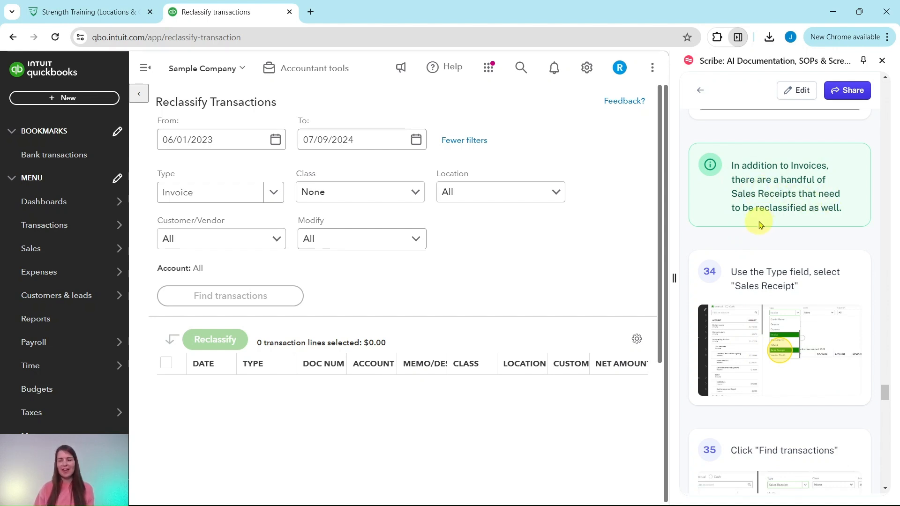
{"action": "scroll", "coordinate": [760, 225], "scroll_direction": "down", "scroll_amount": 2}
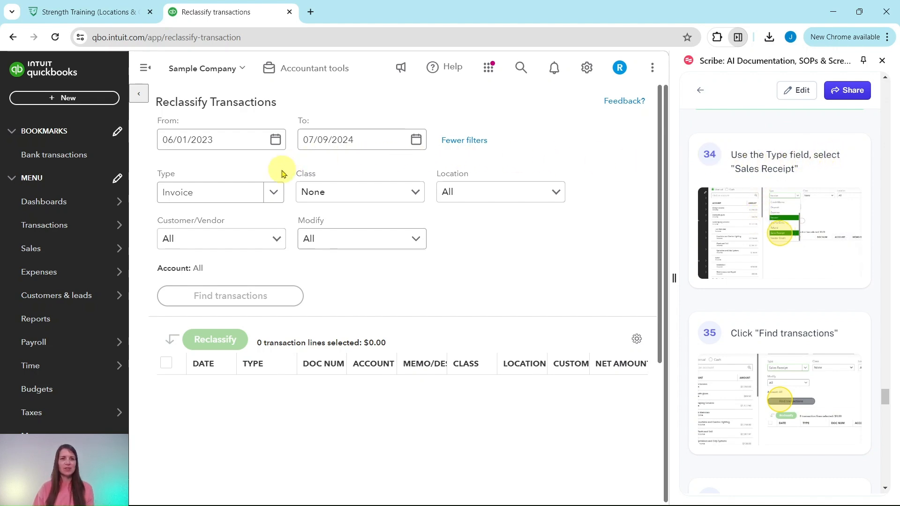
{"action": "left_click", "coordinate": [274, 197]}
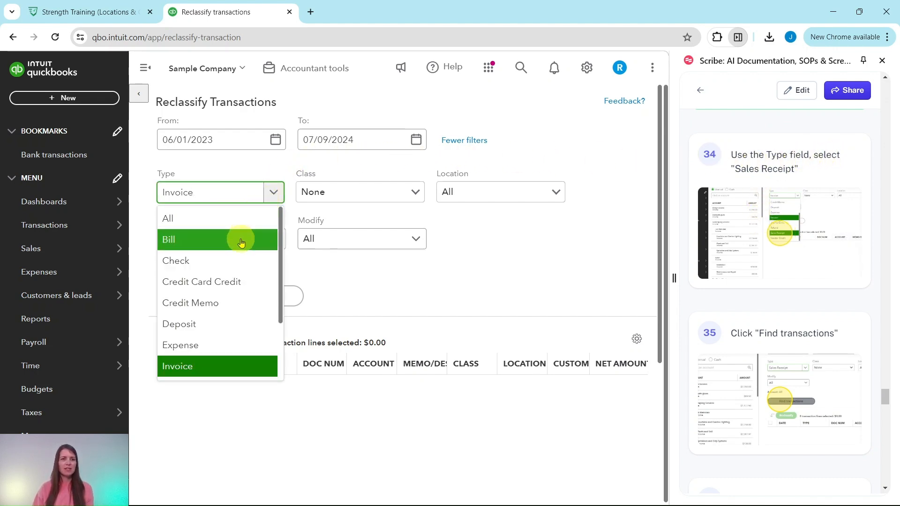
{"action": "scroll", "coordinate": [240, 241], "scroll_direction": "down", "scroll_amount": 2}
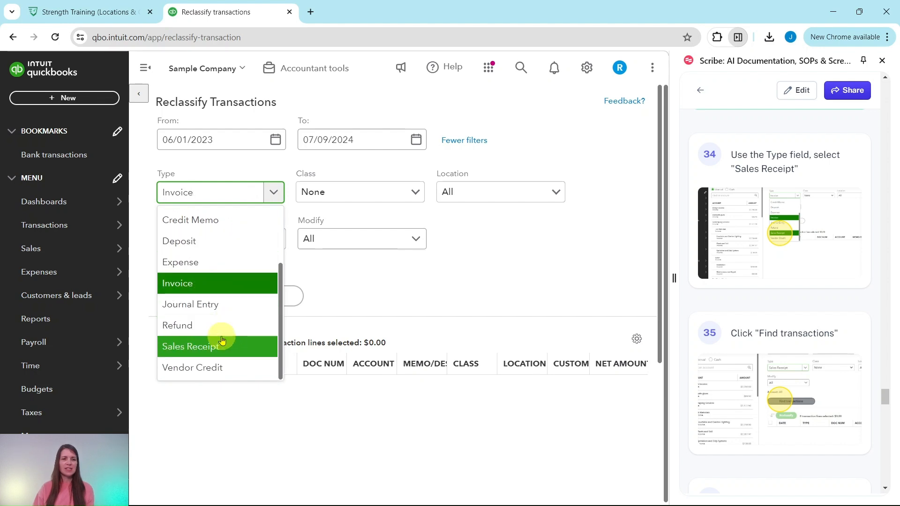
{"action": "left_click", "coordinate": [190, 348]}
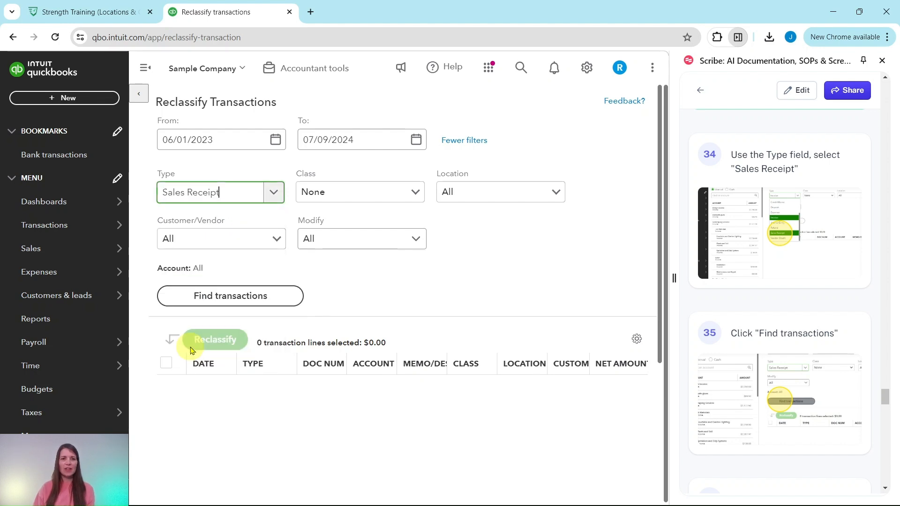
{"action": "left_click", "coordinate": [229, 297]}
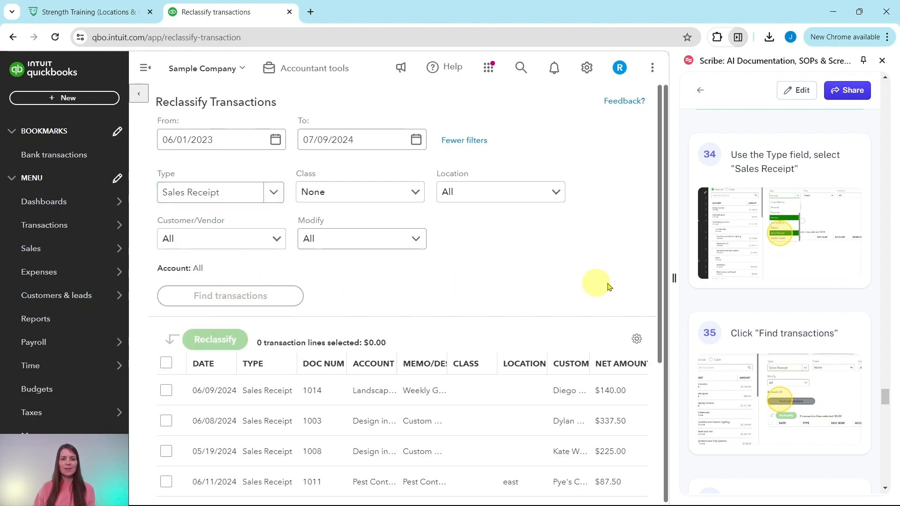
Select the three residential customers' sales receipts dated 06/09/2024, 06/08/2024 and 05/19/2024, as listed in the guide
{"action": "scroll", "coordinate": [736, 293], "scroll_direction": "down", "scroll_amount": 2}
{"action": "scroll", "coordinate": [736, 294], "scroll_direction": "down", "scroll_amount": 3}
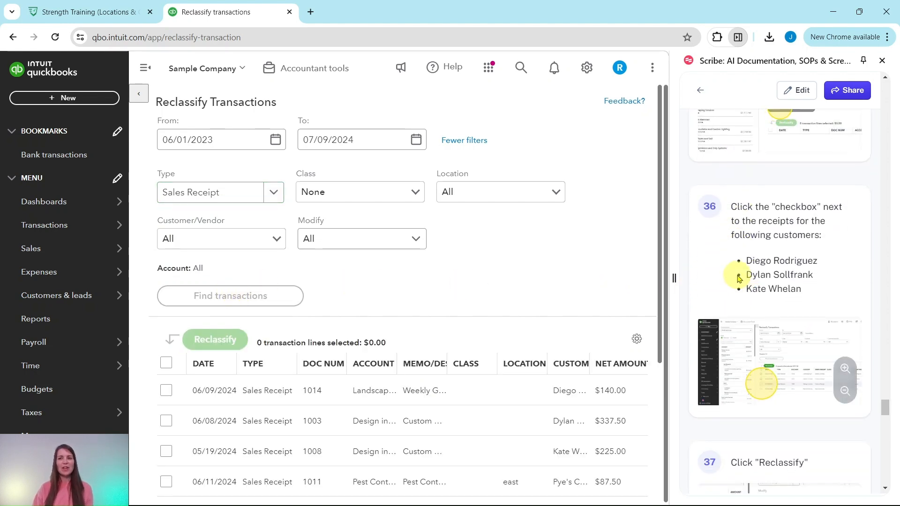
{"action": "scroll", "coordinate": [743, 281], "scroll_direction": "down", "scroll_amount": 1}
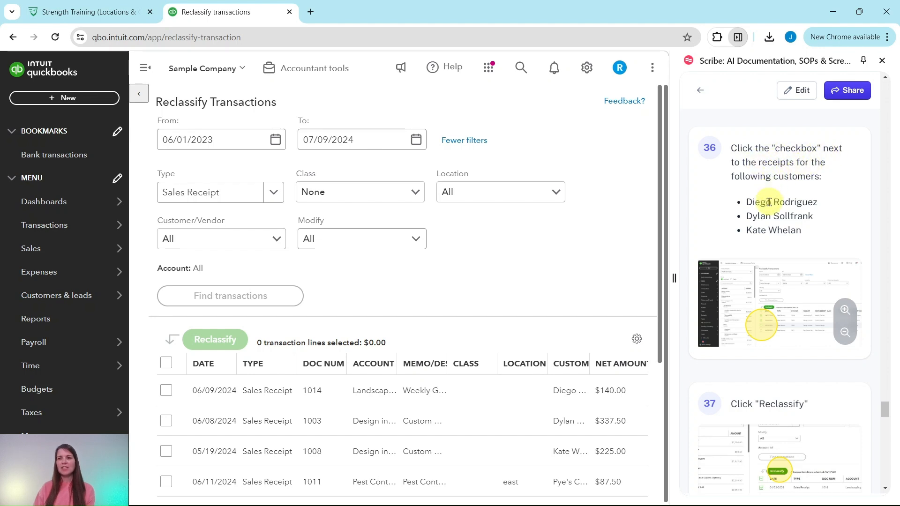
{"action": "scroll", "coordinate": [382, 249], "scroll_direction": "down", "scroll_amount": 3}
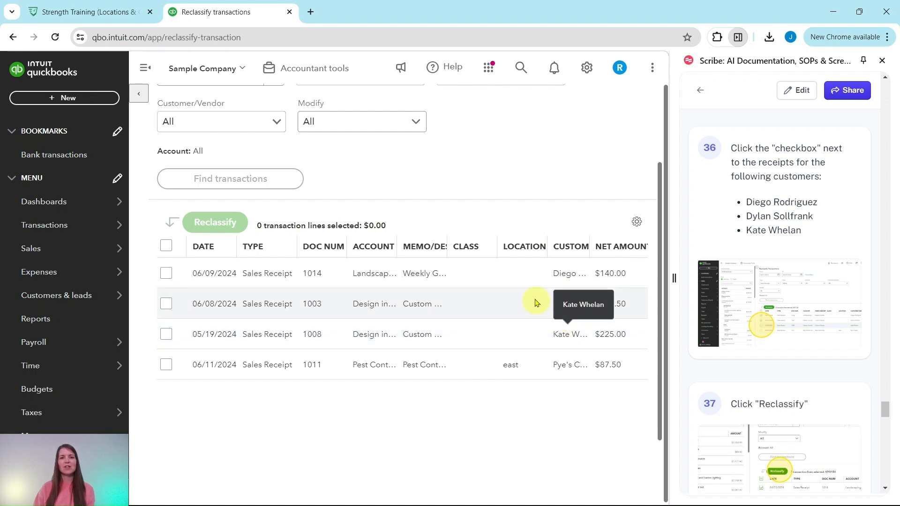
{"action": "left_click", "coordinate": [166, 275]}
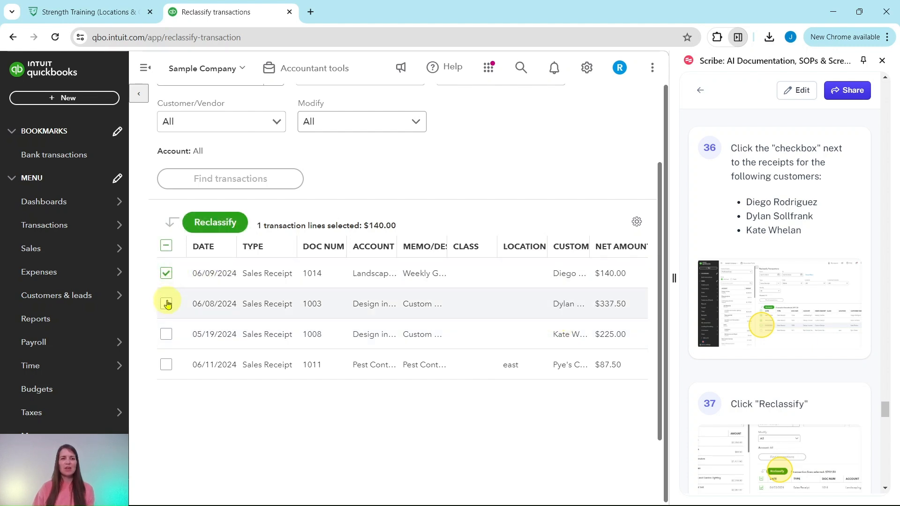
{"action": "left_click", "coordinate": [167, 334]}
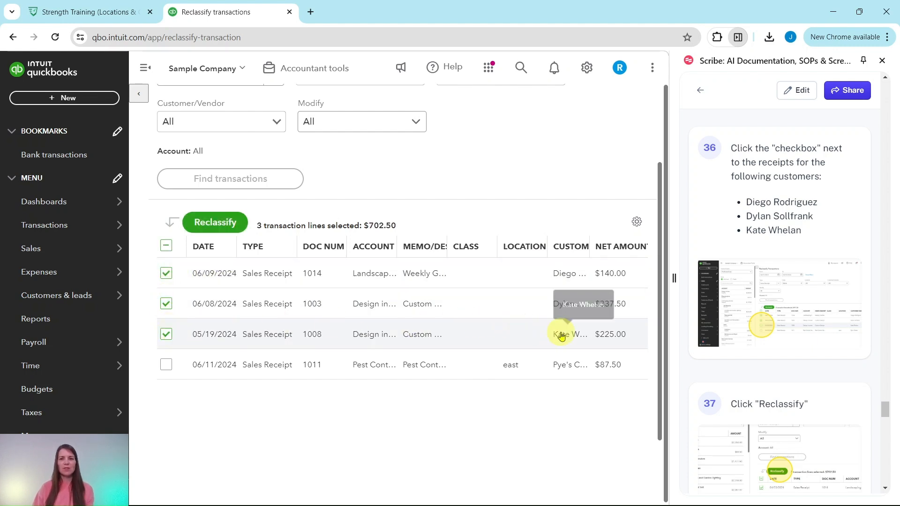
Reclassify the three selected sales receipts by changing their class to Residential, and apply the change
{"action": "left_click", "coordinate": [228, 225]}
{"action": "scroll", "coordinate": [844, 315], "scroll_direction": "down", "scroll_amount": 7}
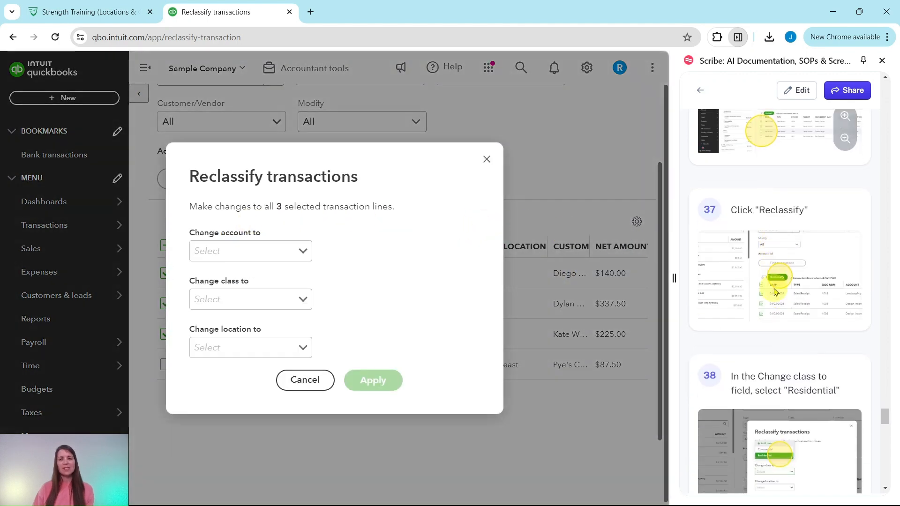
{"action": "scroll", "coordinate": [776, 291], "scroll_direction": "down", "scroll_amount": 1}
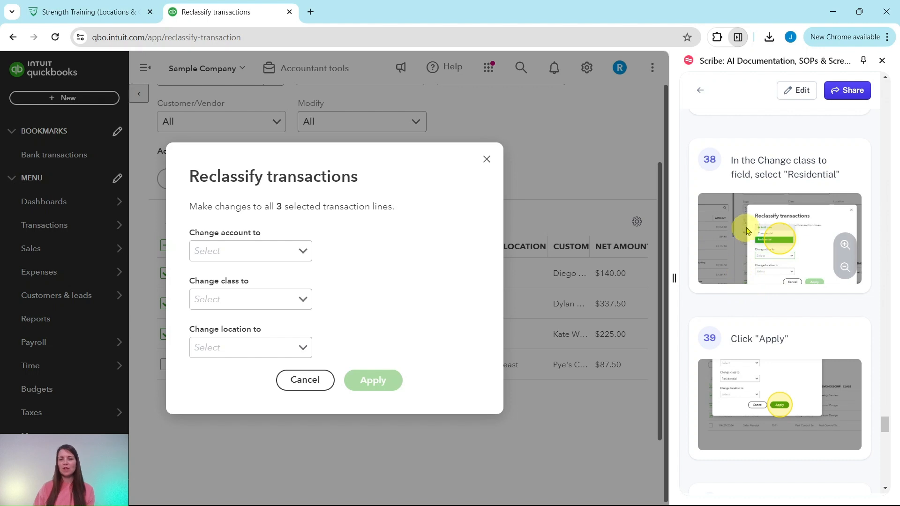
{"action": "left_click", "coordinate": [304, 300]}
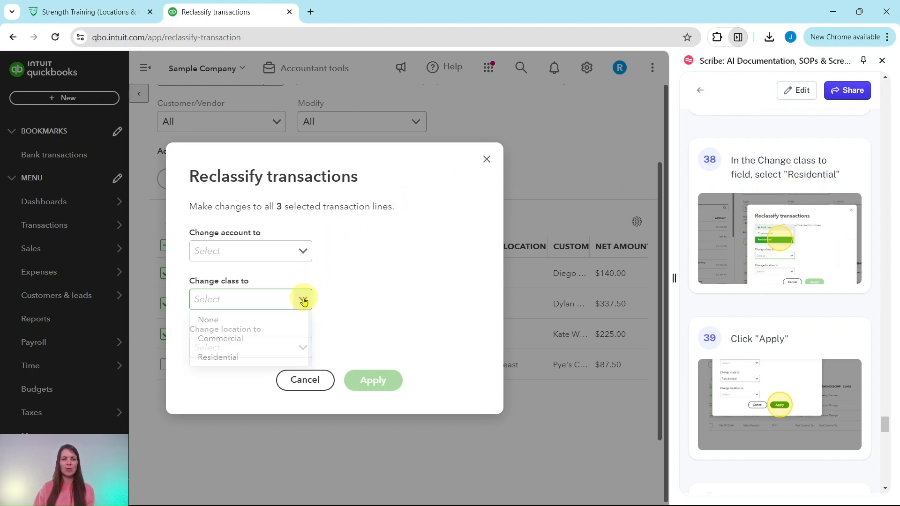
{"action": "left_click", "coordinate": [234, 360]}
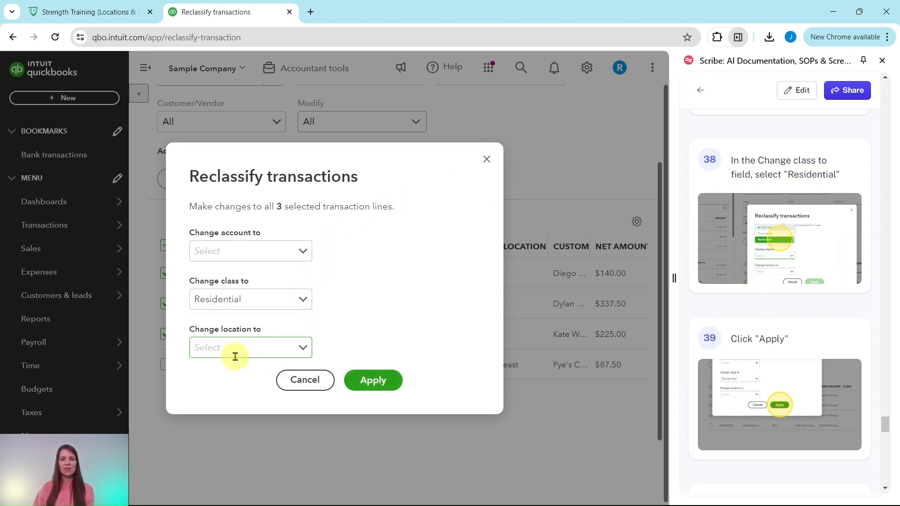
{"action": "left_click", "coordinate": [369, 380]}
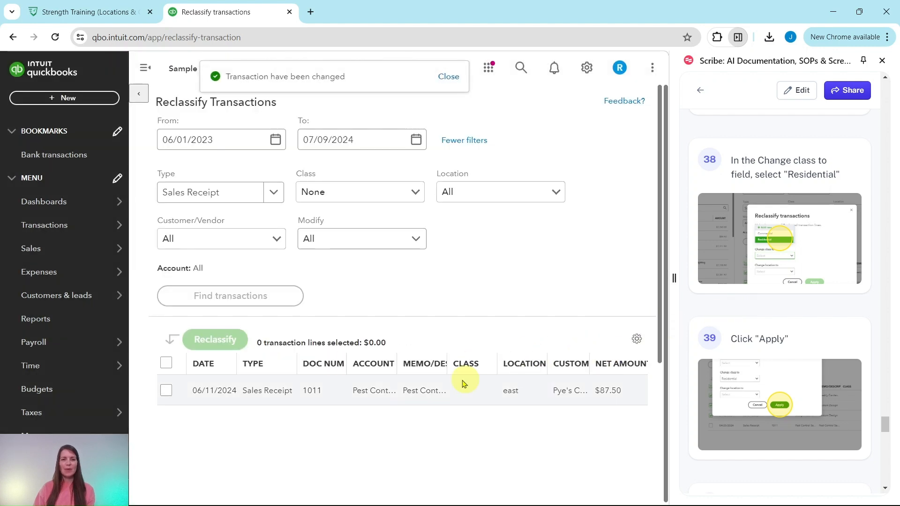
Select the remaining Pye's Cakes sales receipt, change its class to Commercial, and apply the change
{"action": "scroll", "coordinate": [765, 342], "scroll_direction": "down", "scroll_amount": 4}
{"action": "scroll", "coordinate": [769, 334], "scroll_direction": "down", "scroll_amount": 3}
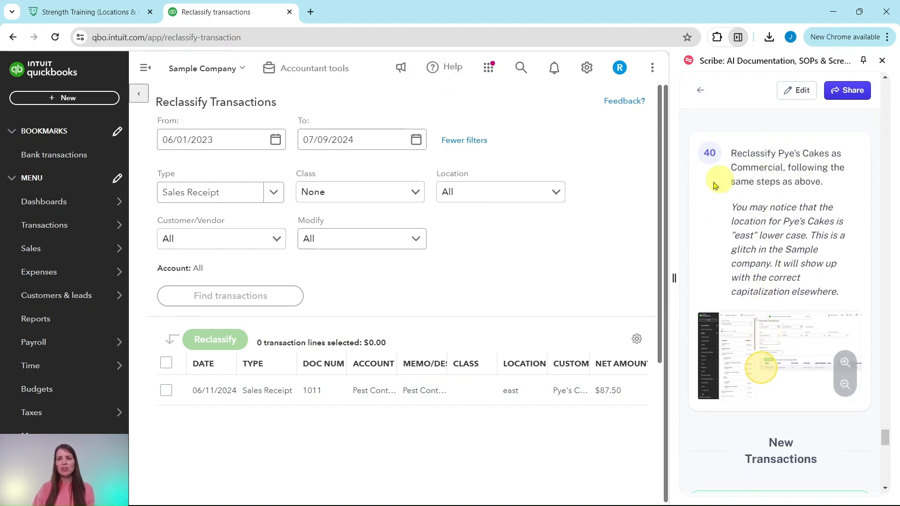
{"action": "left_click", "coordinate": [166, 392]}
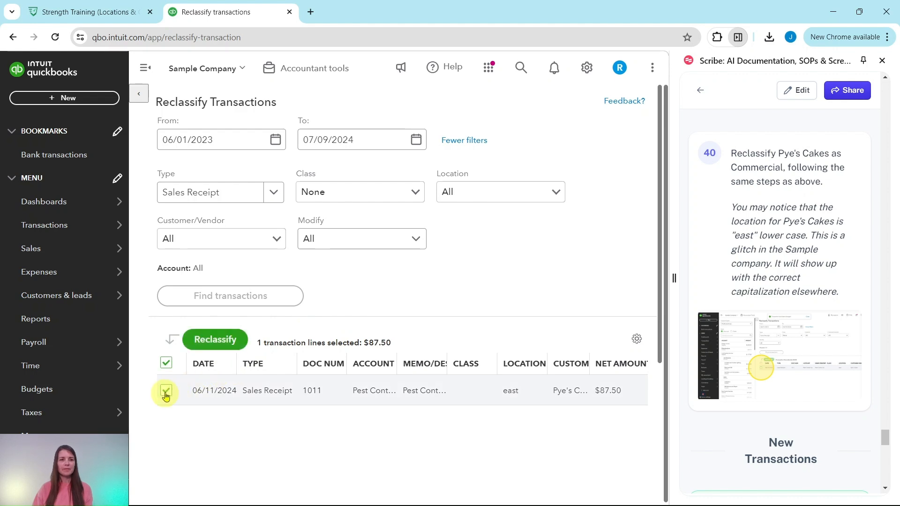
{"action": "left_click", "coordinate": [215, 339]}
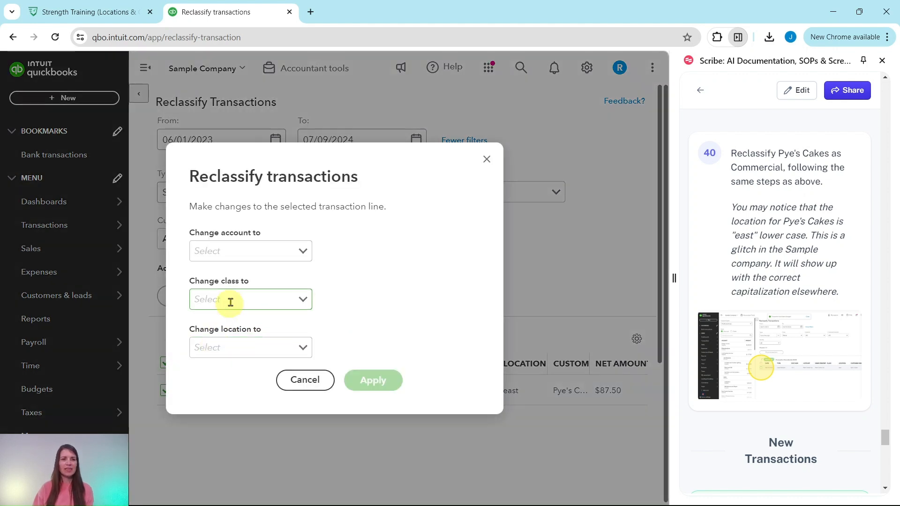
{"action": "left_click", "coordinate": [303, 300]}
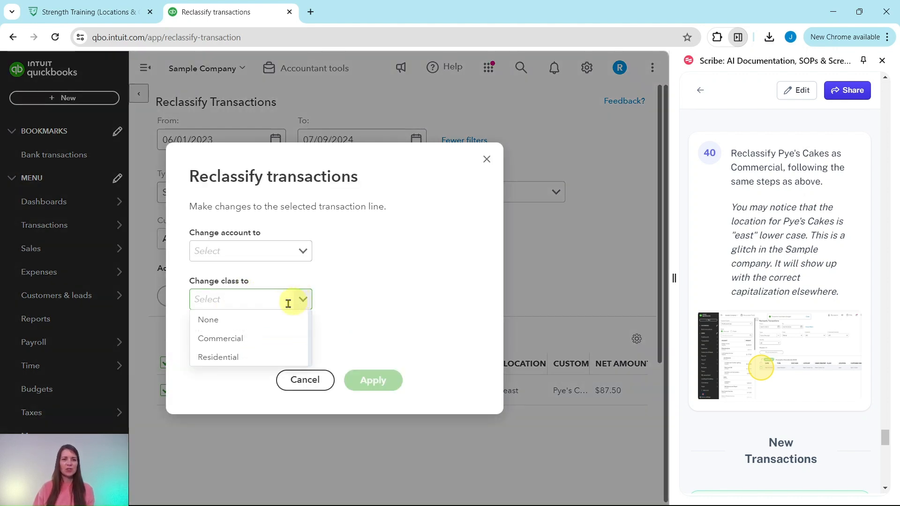
{"action": "left_click", "coordinate": [225, 343]}
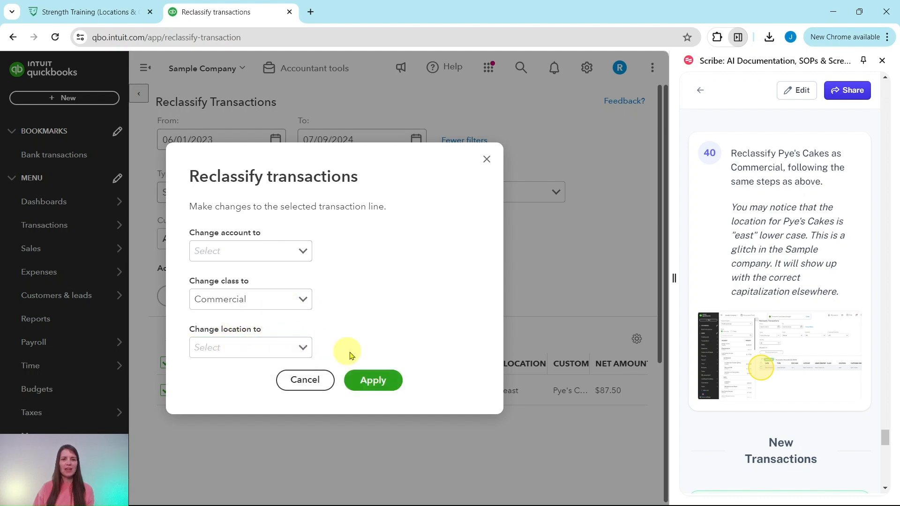
{"action": "left_click", "coordinate": [378, 383]}
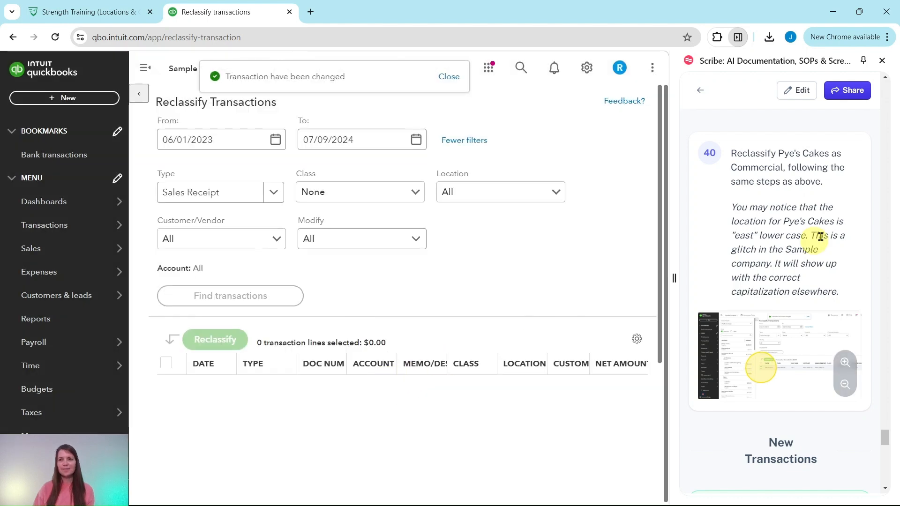
Read the guide's note on the Pye's Cakes location and its New Transactions instructions for creating an invoice for a Commercial company
{"action": "scroll", "coordinate": [826, 232], "scroll_direction": "down", "scroll_amount": 1}
{"action": "scroll", "coordinate": [750, 201], "scroll_direction": "up", "scroll_amount": 1}
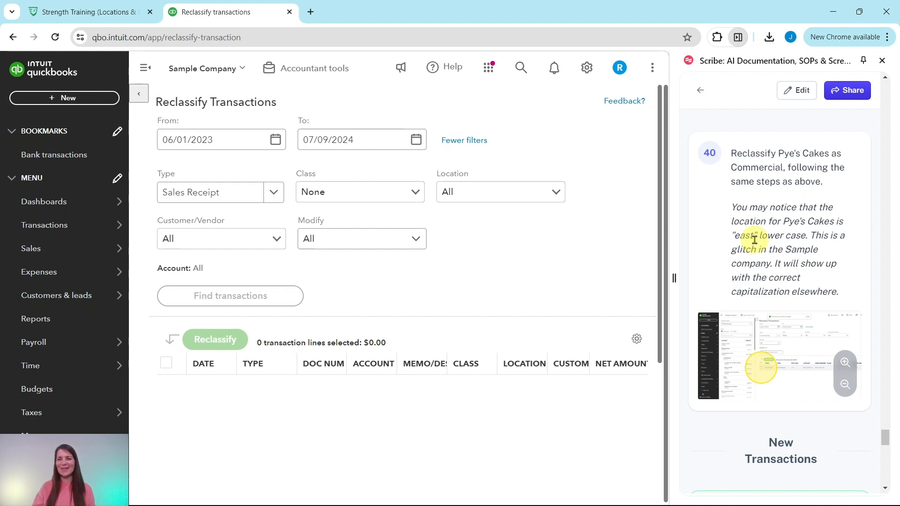
{"action": "scroll", "coordinate": [754, 240], "scroll_direction": "down", "scroll_amount": 7}
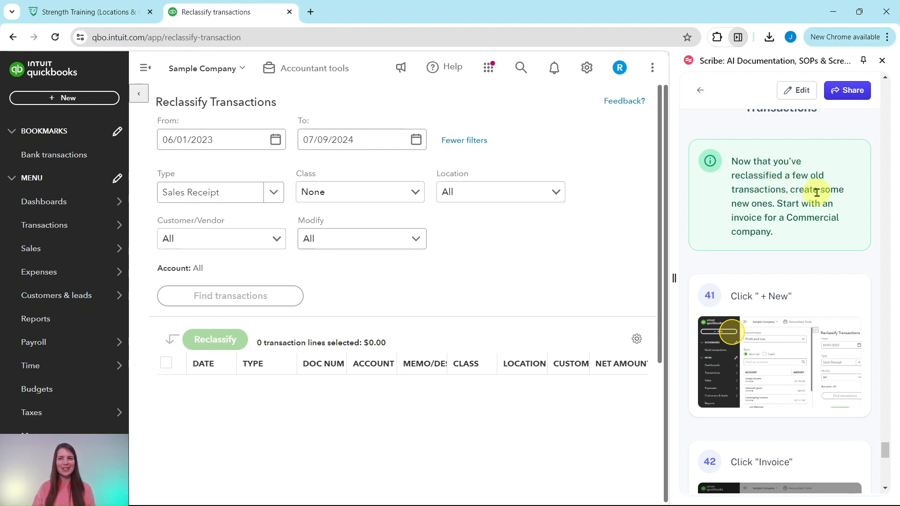
{"action": "scroll", "coordinate": [817, 193], "scroll_direction": "down", "scroll_amount": 1}
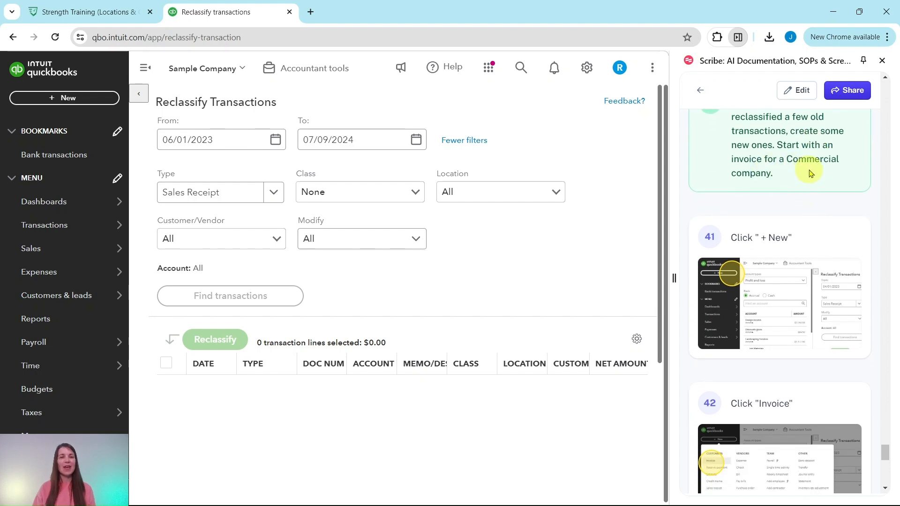
{"action": "scroll", "coordinate": [797, 179], "scroll_direction": "down", "scroll_amount": 2}
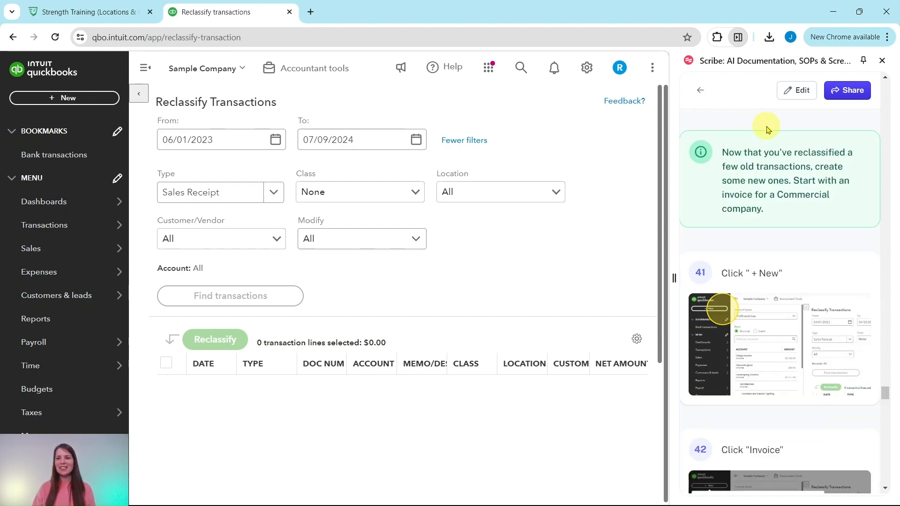
Start a new invoice and set its customer to Rago Travel Agency
{"action": "scroll", "coordinate": [800, 245], "scroll_direction": "down", "scroll_amount": 4}
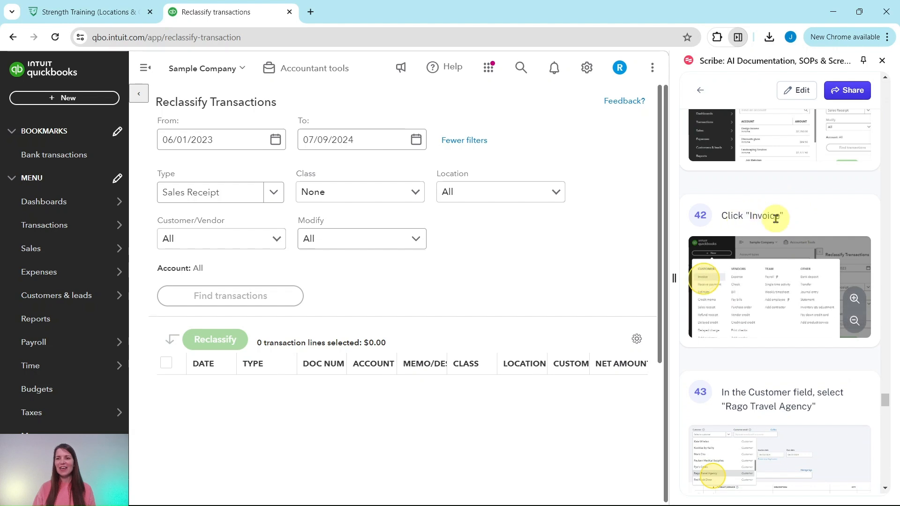
{"action": "left_click", "coordinate": [63, 98]}
{"action": "left_click", "coordinate": [40, 165]}
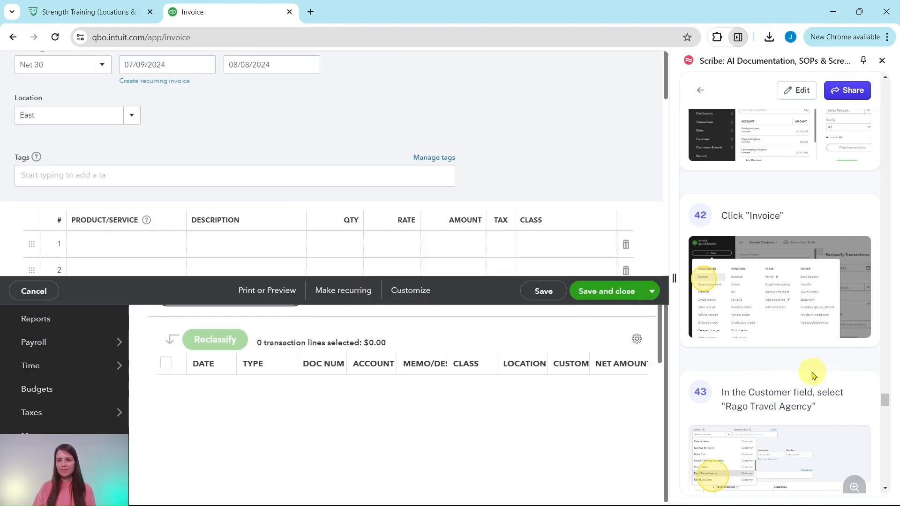
{"action": "scroll", "coordinate": [809, 371], "scroll_direction": "down", "scroll_amount": 4}
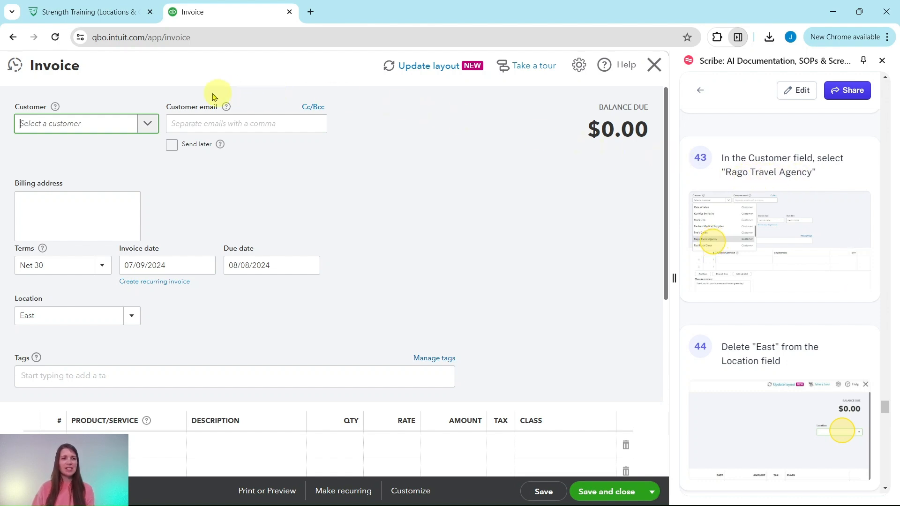
{"action": "left_click", "coordinate": [149, 125]}
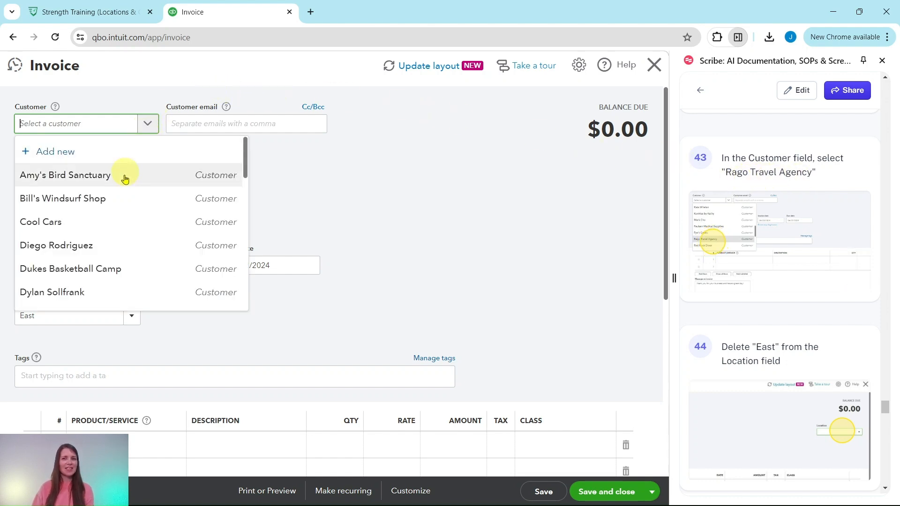
{"action": "scroll", "coordinate": [124, 200], "scroll_direction": "down", "scroll_amount": 3}
{"action": "scroll", "coordinate": [123, 200], "scroll_direction": "down", "scroll_amount": 6}
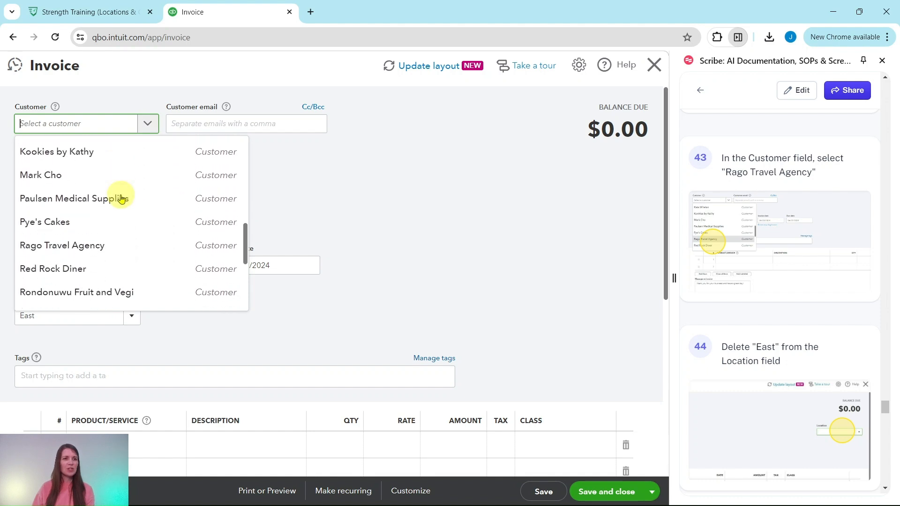
{"action": "scroll", "coordinate": [117, 196], "scroll_direction": "up", "scroll_amount": 1}
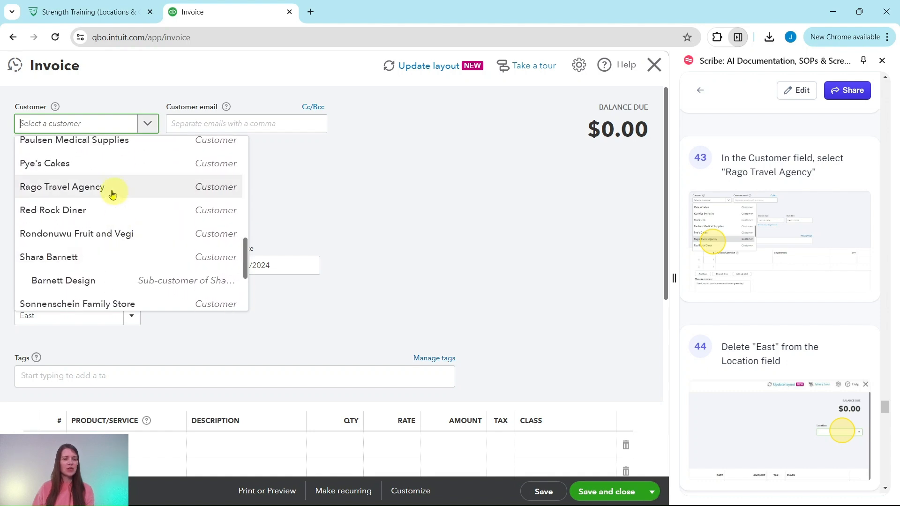
{"action": "left_click", "coordinate": [60, 193]}
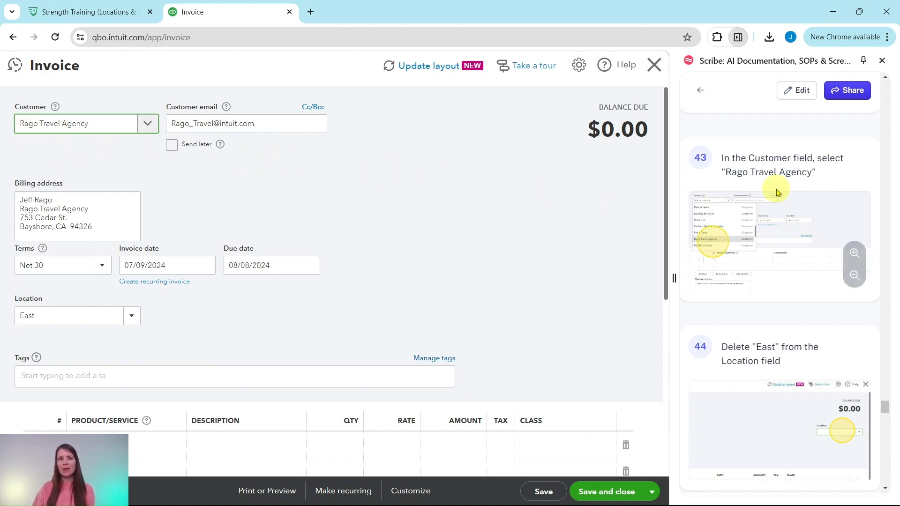
Clear East from the invoice's Location field, leaving the location blank
{"action": "scroll", "coordinate": [777, 191], "scroll_direction": "down", "scroll_amount": 4}
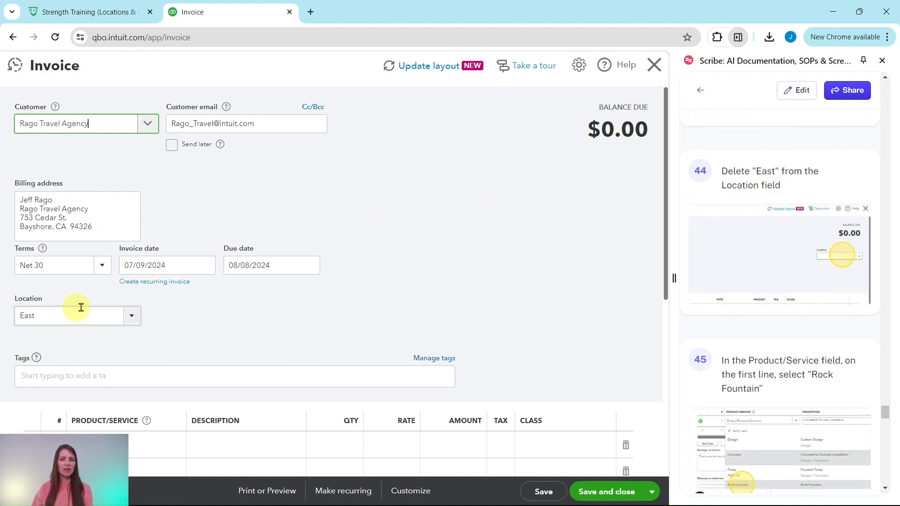
{"action": "left_click", "coordinate": [60, 314]}
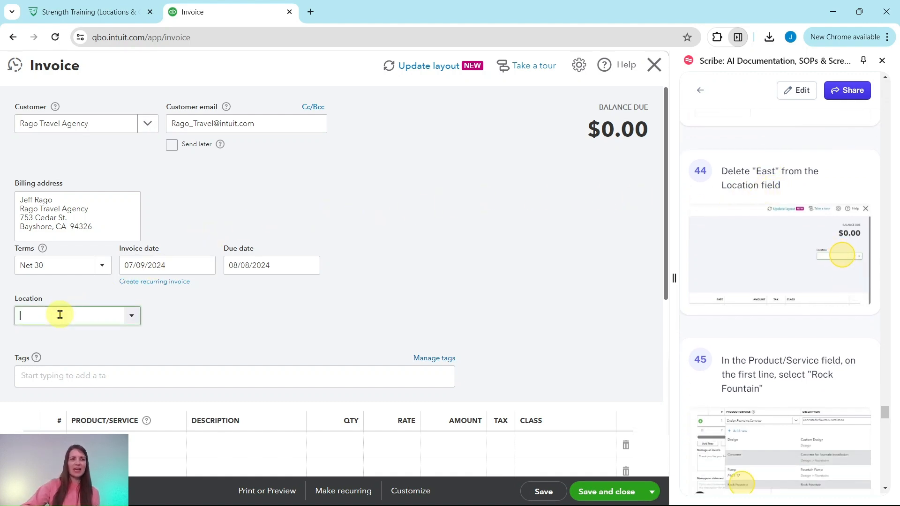
{"action": "key", "text": "BackSpace"}
{"action": "left_click", "coordinate": [183, 328]}
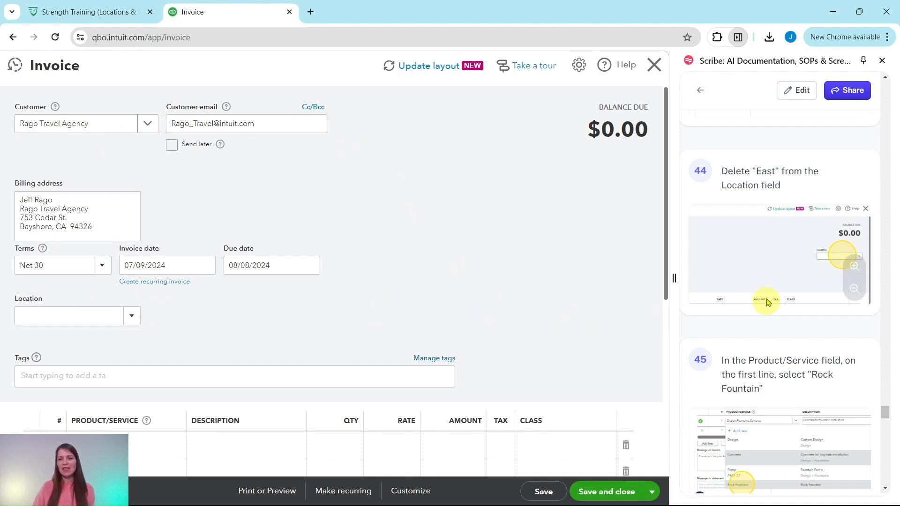
Add Rock Fountain as the product/service on the invoice's first line
{"action": "scroll", "coordinate": [768, 293], "scroll_direction": "down", "scroll_amount": 3}
{"action": "scroll", "coordinate": [770, 287], "scroll_direction": "down", "scroll_amount": 2}
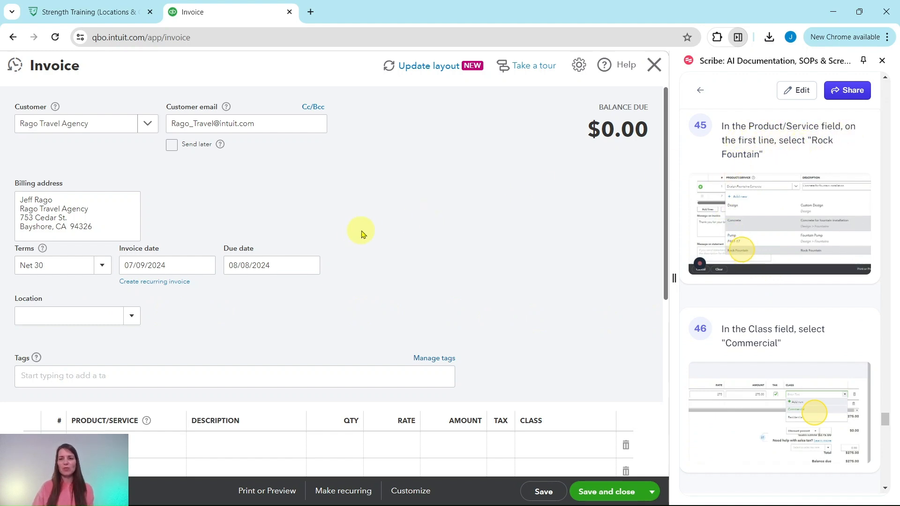
{"action": "scroll", "coordinate": [359, 230], "scroll_direction": "down", "scroll_amount": 5}
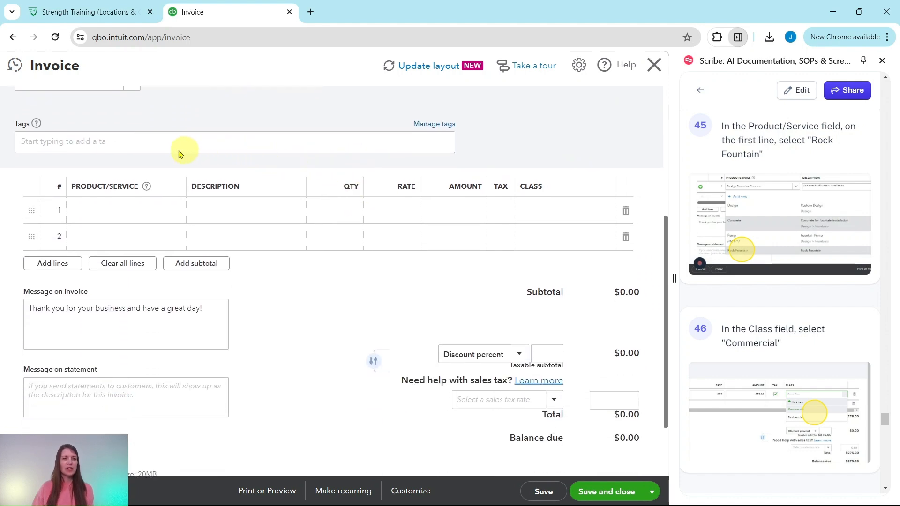
{"action": "left_click", "coordinate": [117, 212]}
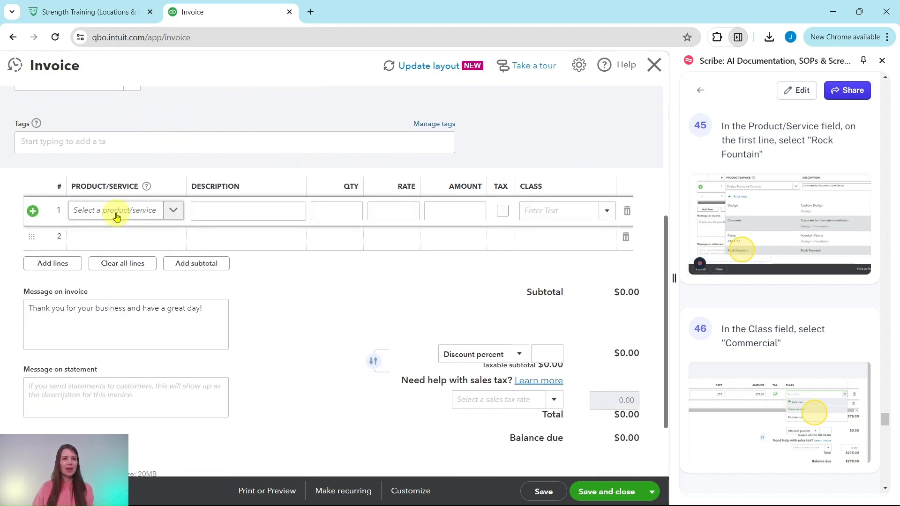
{"action": "left_click", "coordinate": [174, 215]}
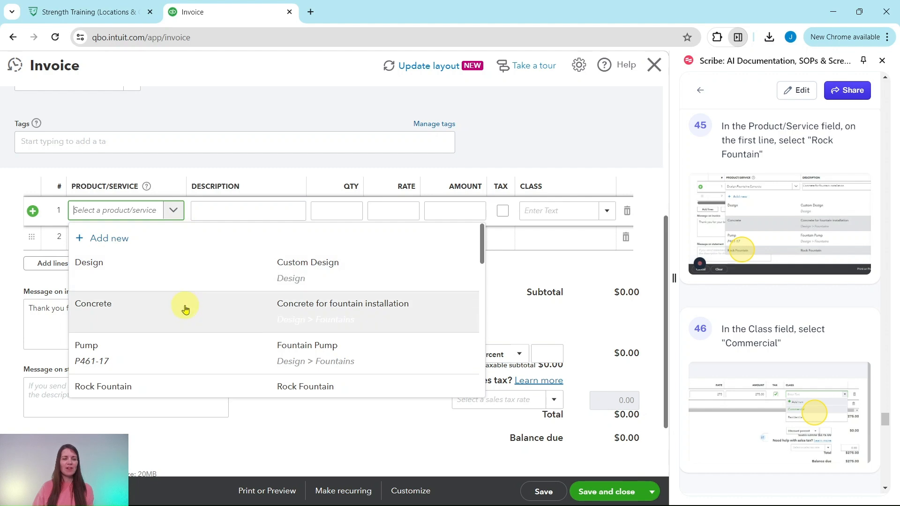
{"action": "scroll", "coordinate": [171, 281], "scroll_direction": "down", "scroll_amount": 1}
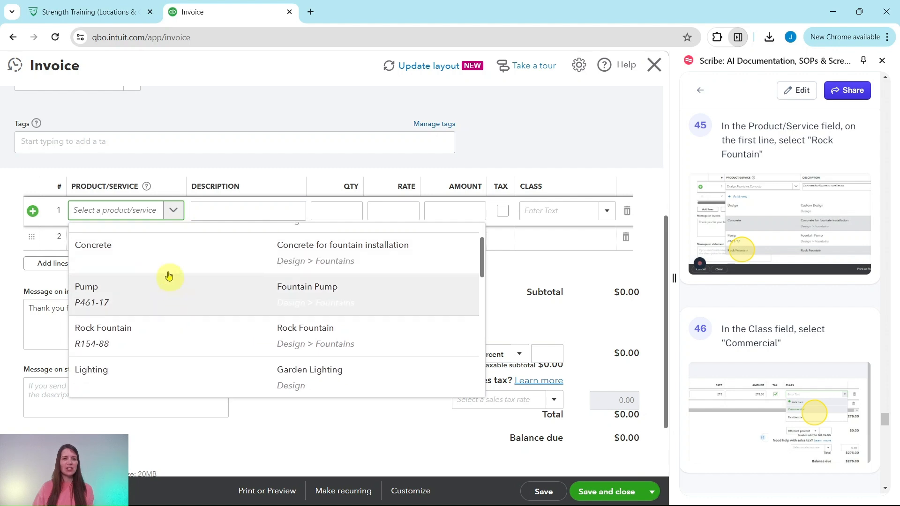
{"action": "left_click", "coordinate": [97, 336]}
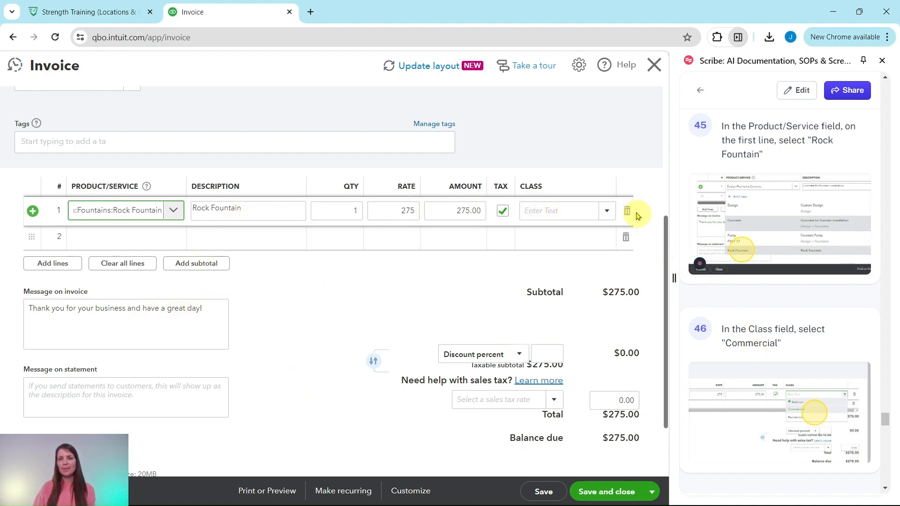
Set the Rock Fountain line's class to Commercial, and save and close the invoice
{"action": "left_click", "coordinate": [603, 212]}
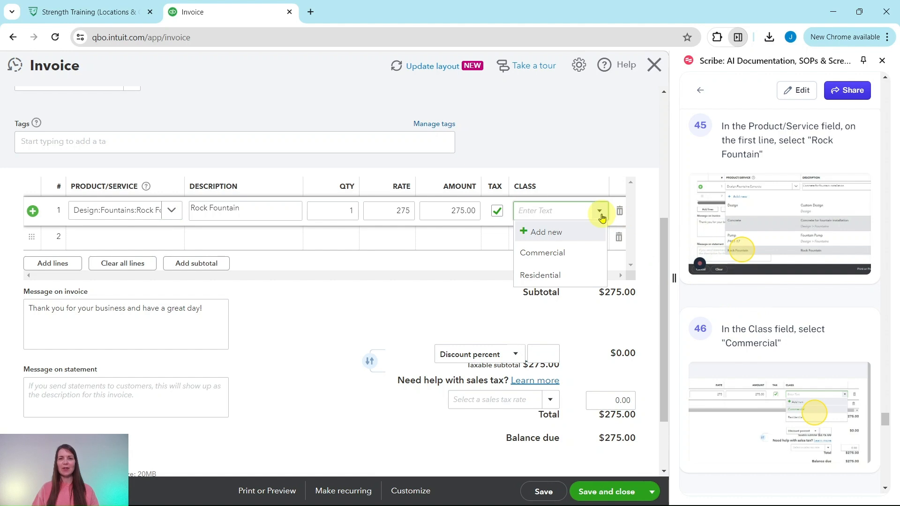
{"action": "left_click", "coordinate": [545, 254]}
{"action": "scroll", "coordinate": [760, 303], "scroll_direction": "down", "scroll_amount": 5}
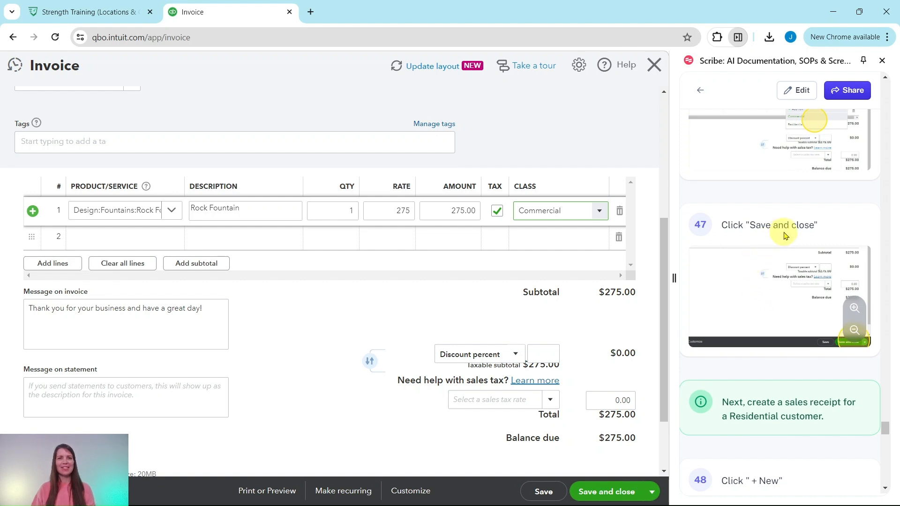
{"action": "left_click", "coordinate": [608, 496]}
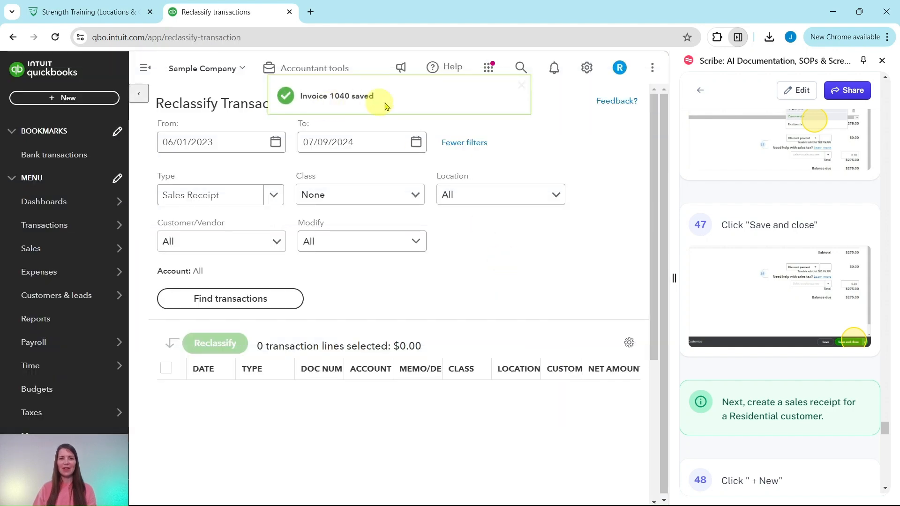
Start a new sales receipt and set its customer to the Residential customer named in guide step 50, choosing the parent customer rather than the sub-customer
{"action": "scroll", "coordinate": [760, 287], "scroll_direction": "down", "scroll_amount": 5}
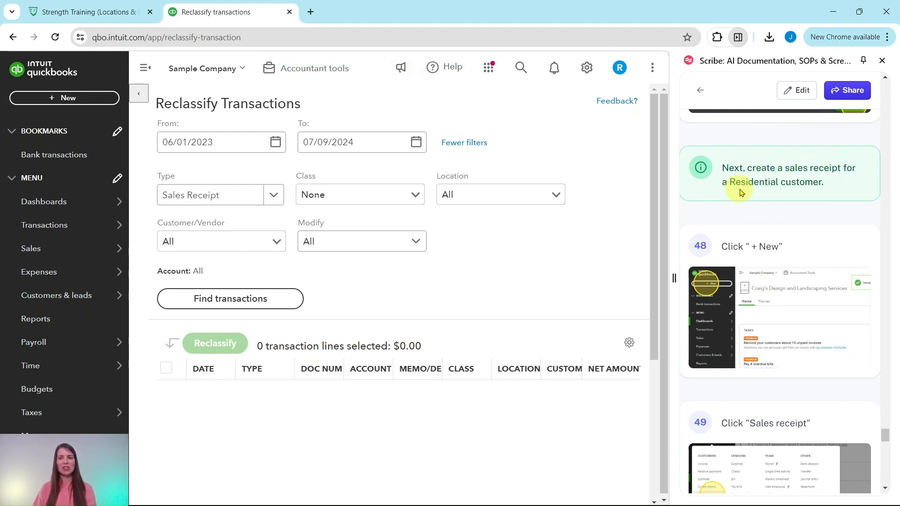
{"action": "scroll", "coordinate": [769, 187], "scroll_direction": "down", "scroll_amount": 3}
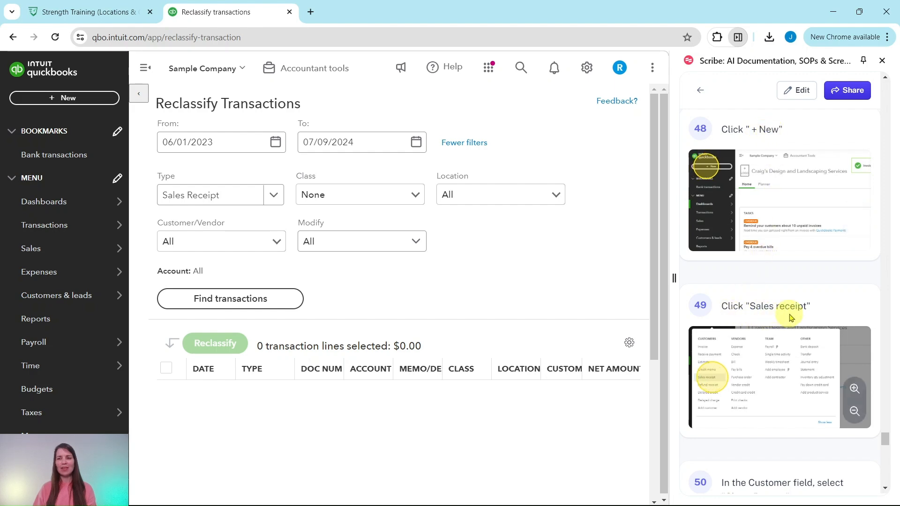
{"action": "left_click", "coordinate": [63, 99]}
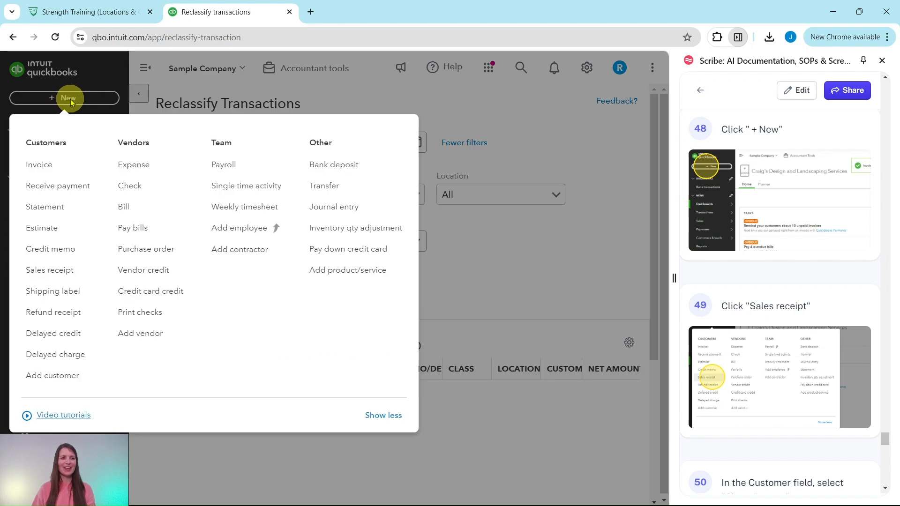
{"action": "left_click", "coordinate": [48, 274]}
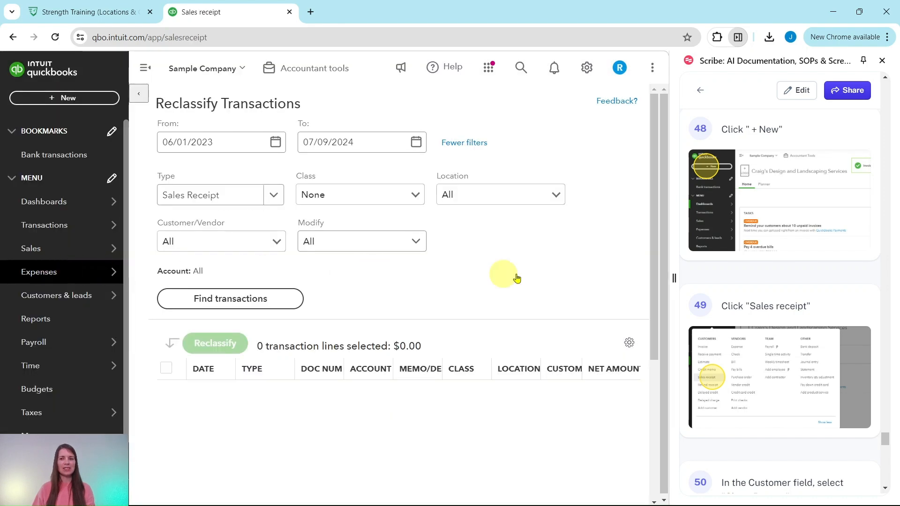
{"action": "scroll", "coordinate": [754, 278], "scroll_direction": "down", "scroll_amount": 3}
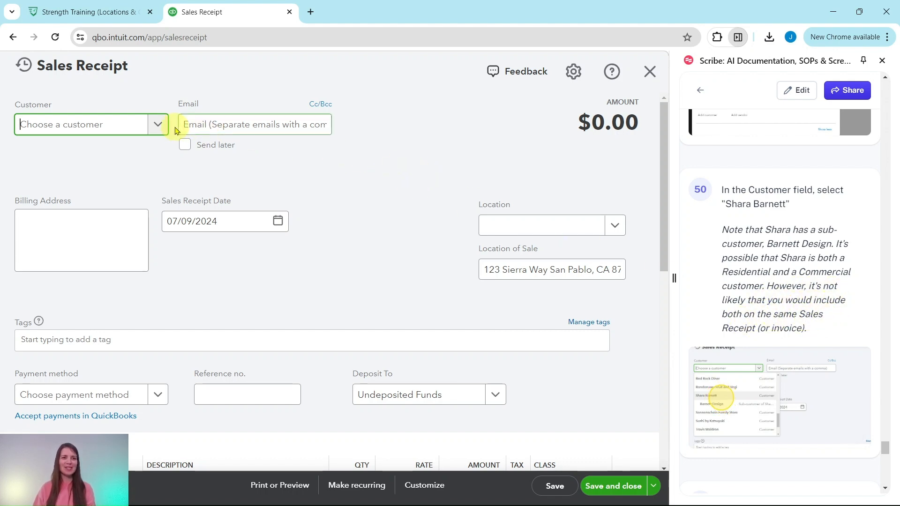
{"action": "left_click", "coordinate": [158, 125]}
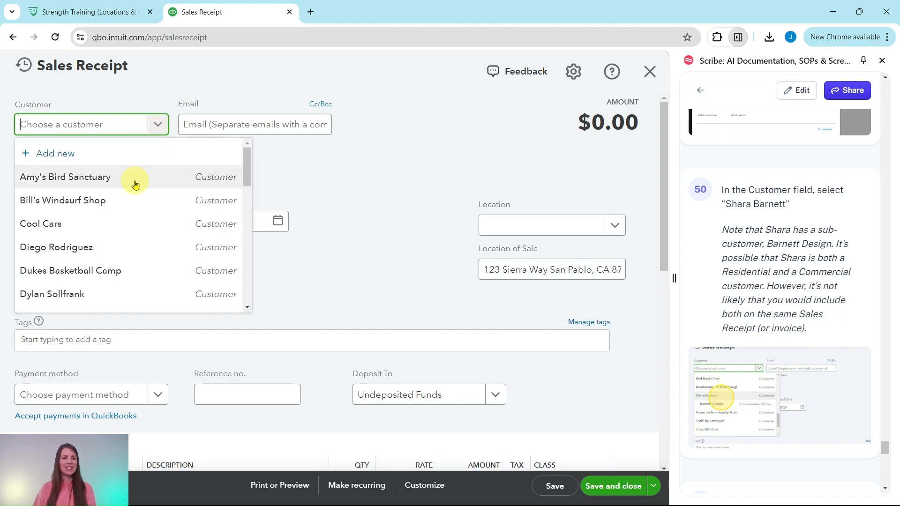
{"action": "scroll", "coordinate": [135, 184], "scroll_direction": "down", "scroll_amount": 5}
{"action": "scroll", "coordinate": [131, 181], "scroll_direction": "down", "scroll_amount": 4}
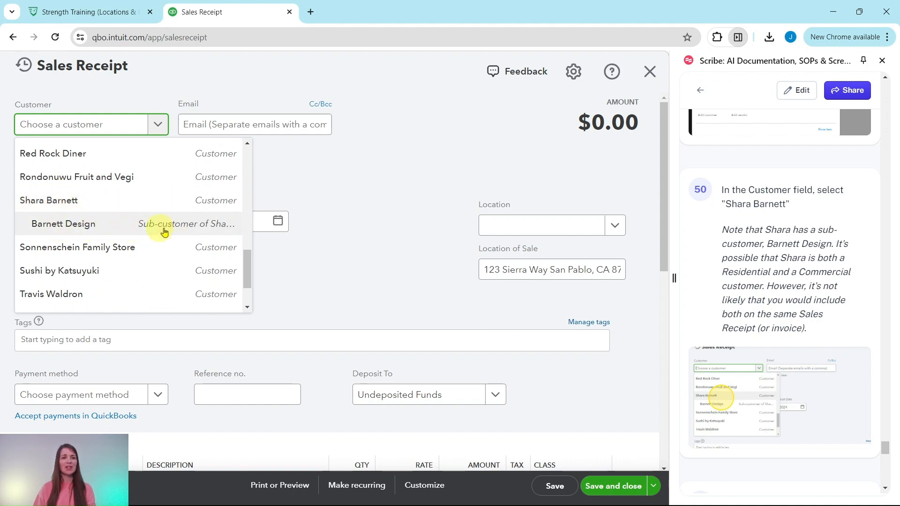
{"action": "left_click", "coordinate": [48, 202]}
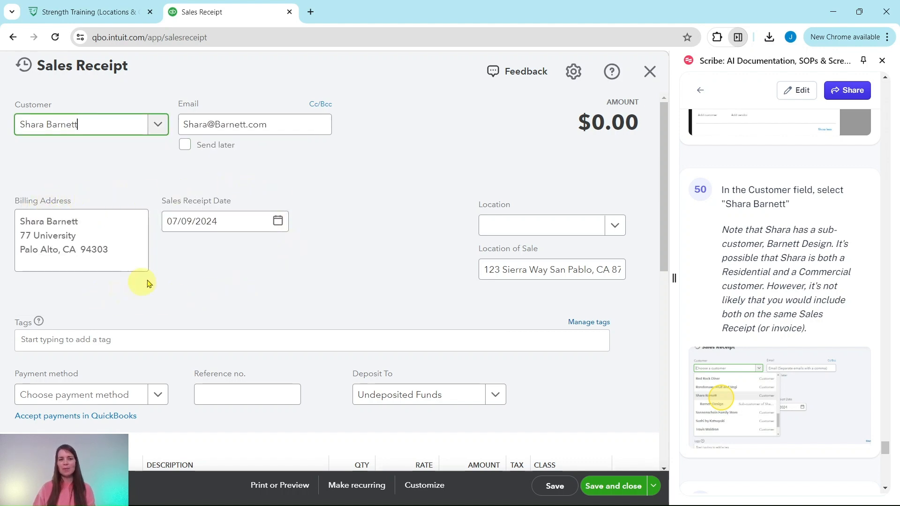
Add Gardening as the product/service on the sales receipt's first line and set its rate to 50
{"action": "scroll", "coordinate": [755, 283], "scroll_direction": "down", "scroll_amount": 6}
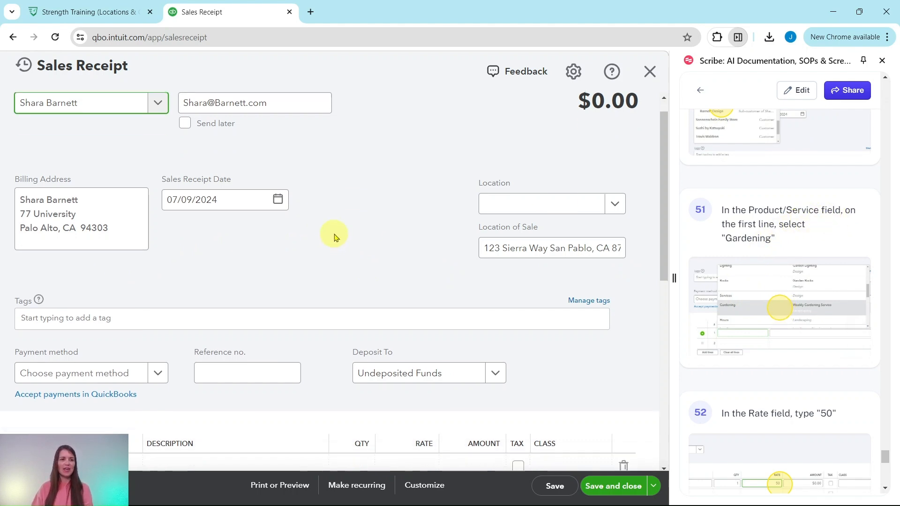
{"action": "scroll", "coordinate": [328, 237], "scroll_direction": "down", "scroll_amount": 5}
{"action": "left_click", "coordinate": [90, 254]}
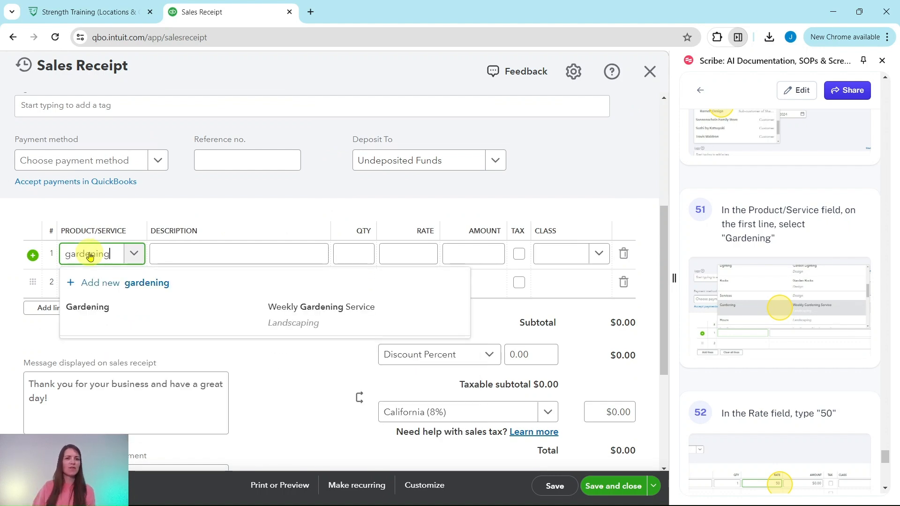
{"action": "left_click", "coordinate": [96, 317]}
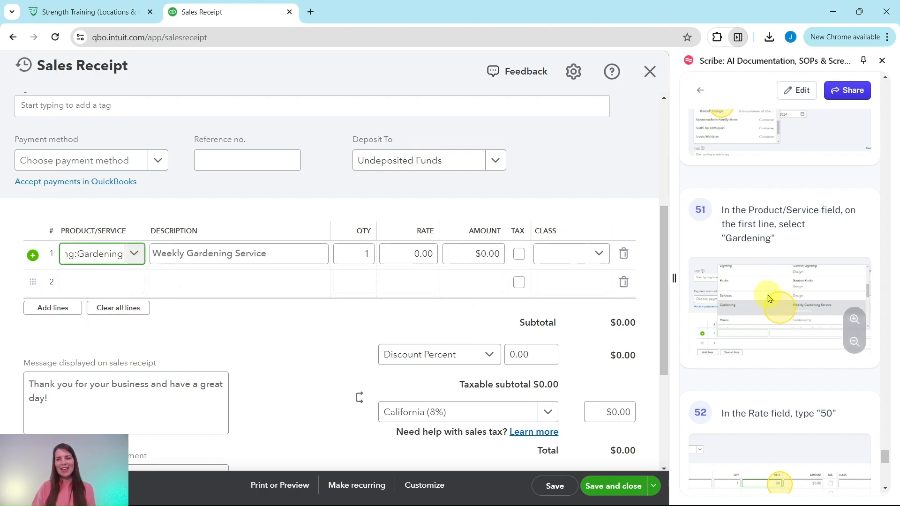
{"action": "scroll", "coordinate": [769, 299], "scroll_direction": "down", "scroll_amount": 5}
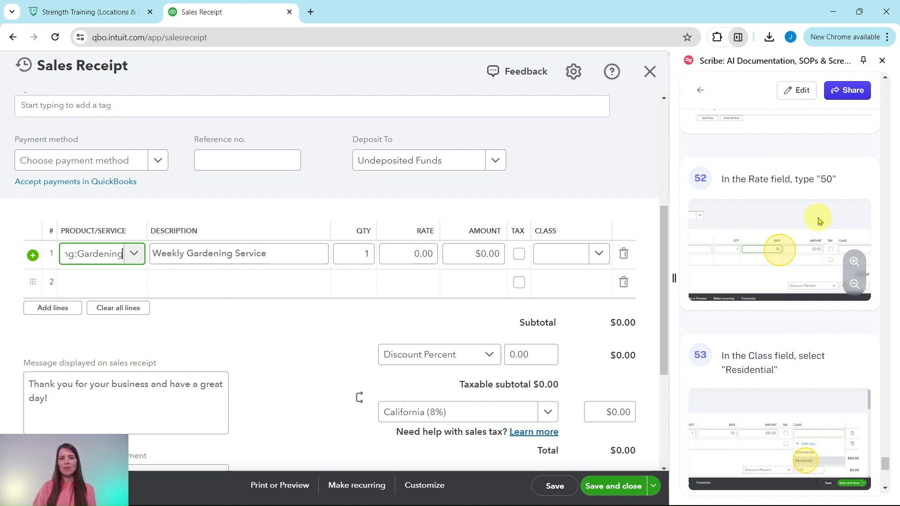
{"action": "left_click", "coordinate": [417, 254]}
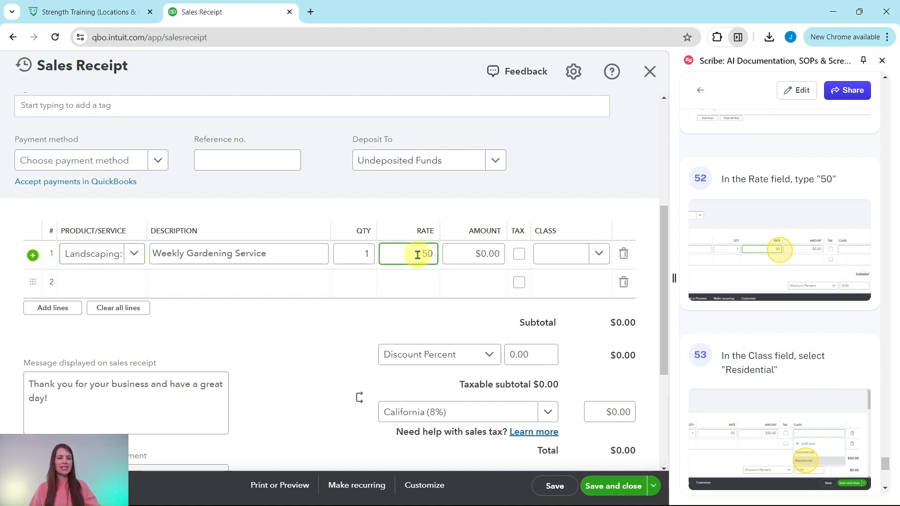
{"action": "key", "text": "Tab"}
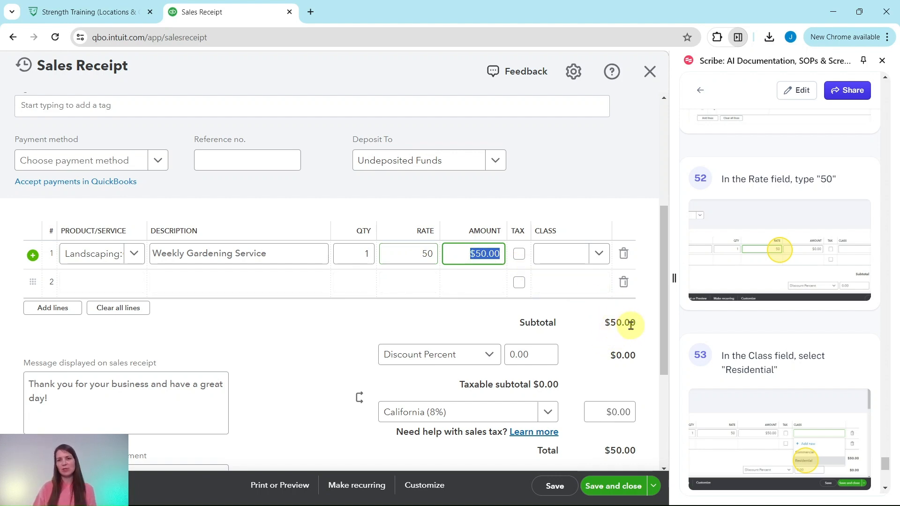
Set the Gardening line's class to Residential, and save and close the sales receipt
{"action": "scroll", "coordinate": [756, 332], "scroll_direction": "down", "scroll_amount": 2}
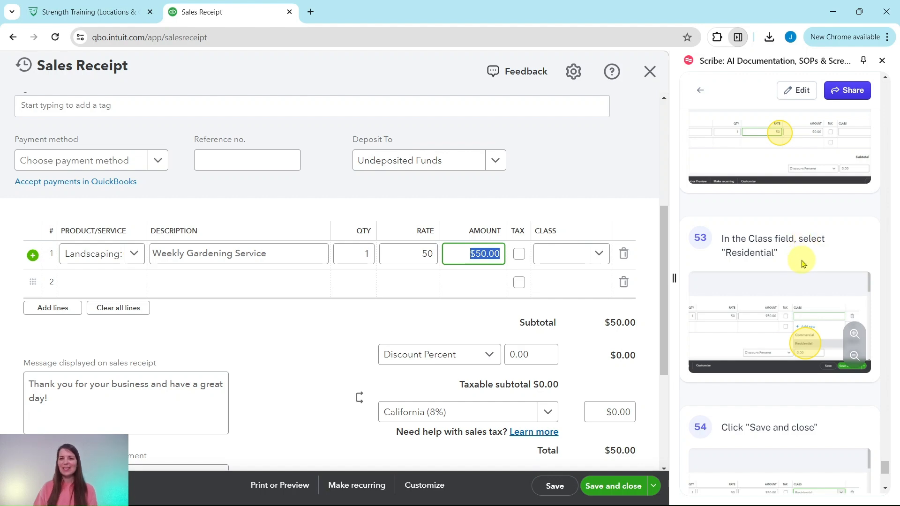
{"action": "left_click", "coordinate": [601, 257]}
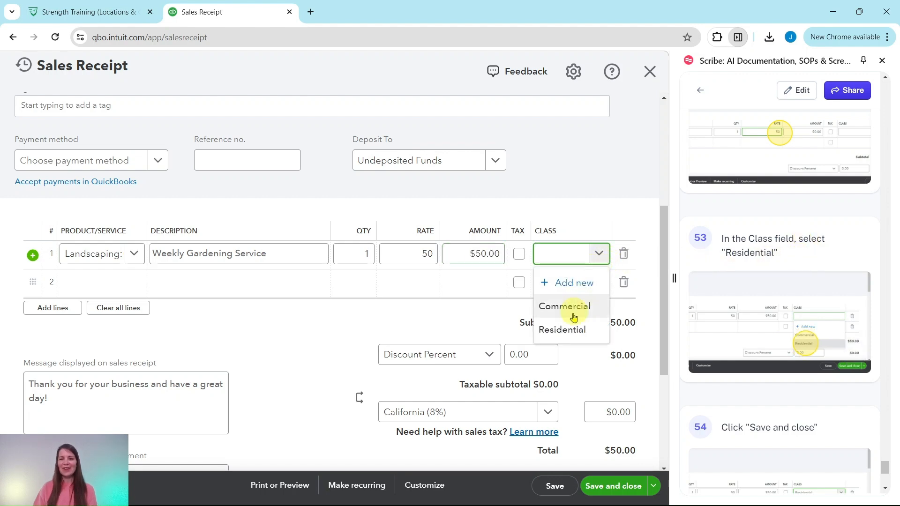
{"action": "left_click", "coordinate": [568, 330]}
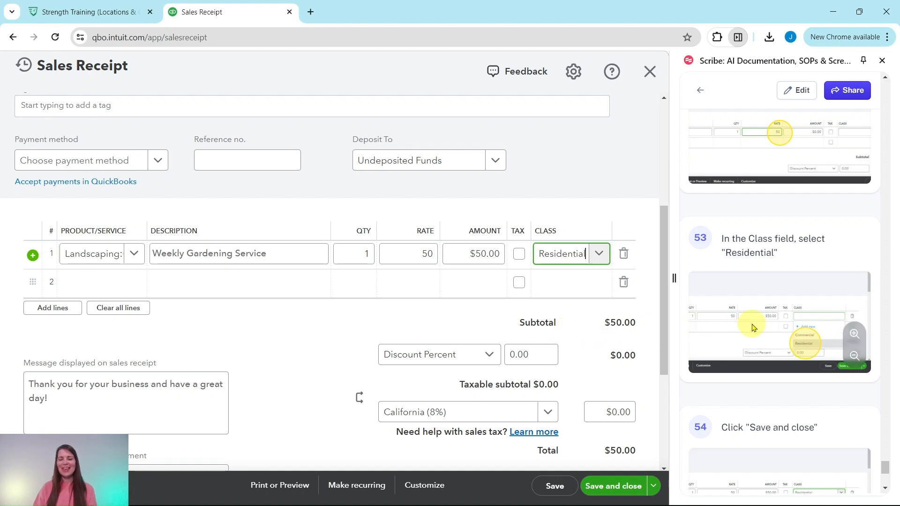
{"action": "scroll", "coordinate": [754, 327], "scroll_direction": "down", "scroll_amount": 5}
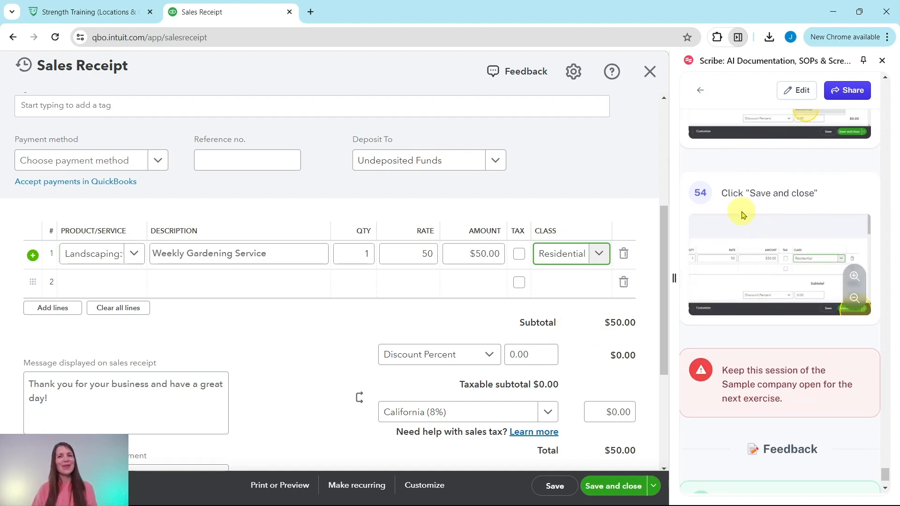
{"action": "left_click", "coordinate": [614, 487]}
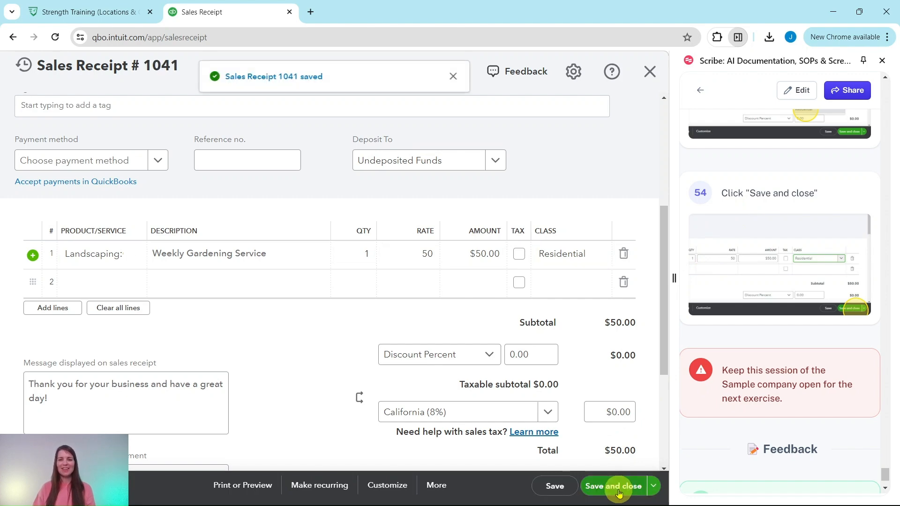